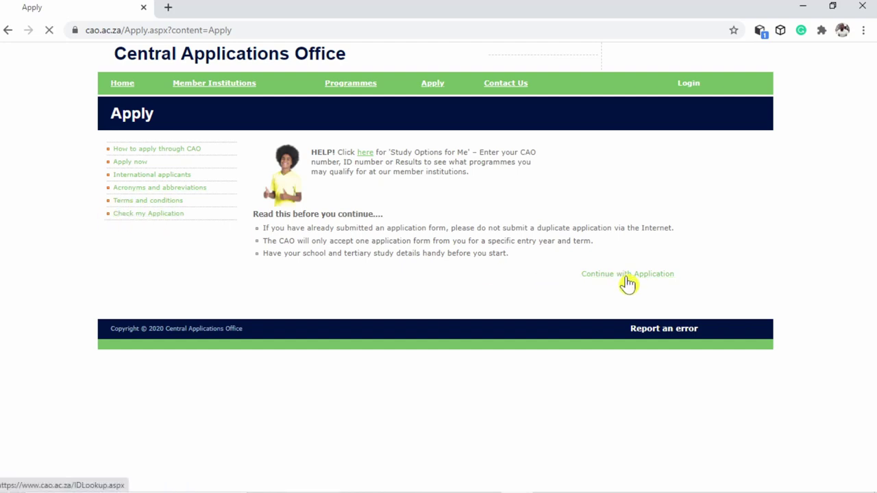
Submit the applicant's ID number, then continue past the notes to the Initial Details form
left_click(273, 187)
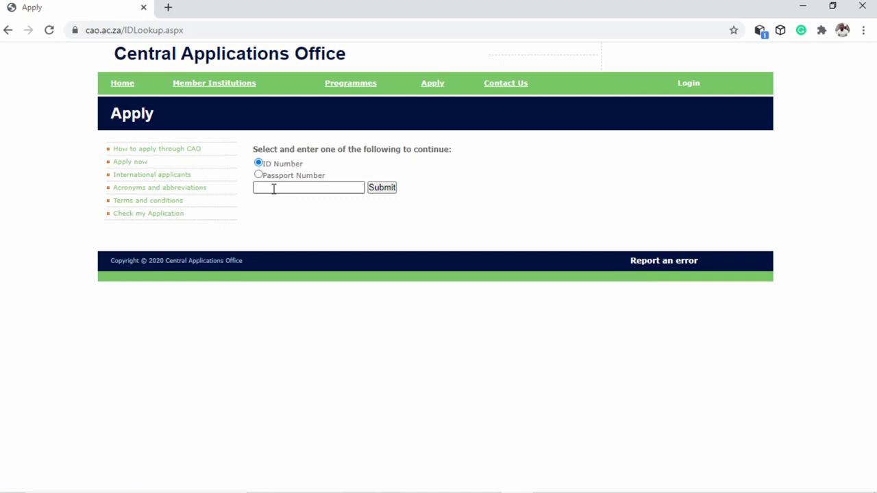
left_click(274, 189)
left_click(283, 188)
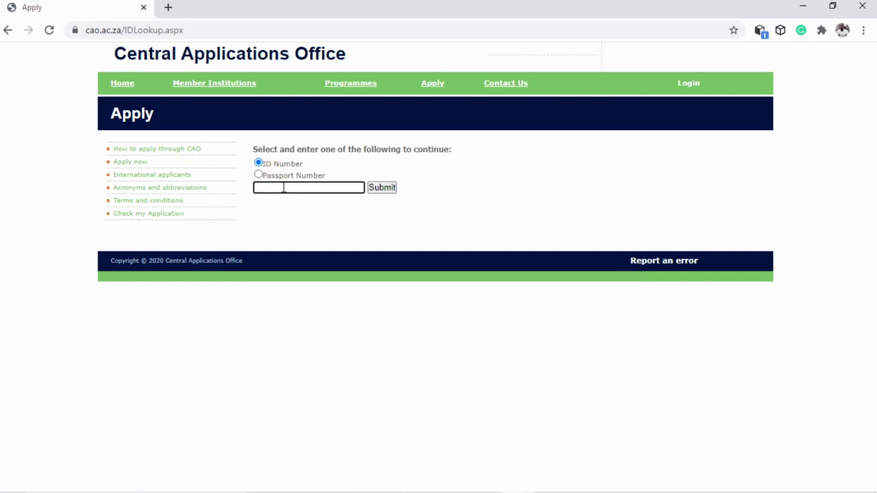
left_click(295, 189)
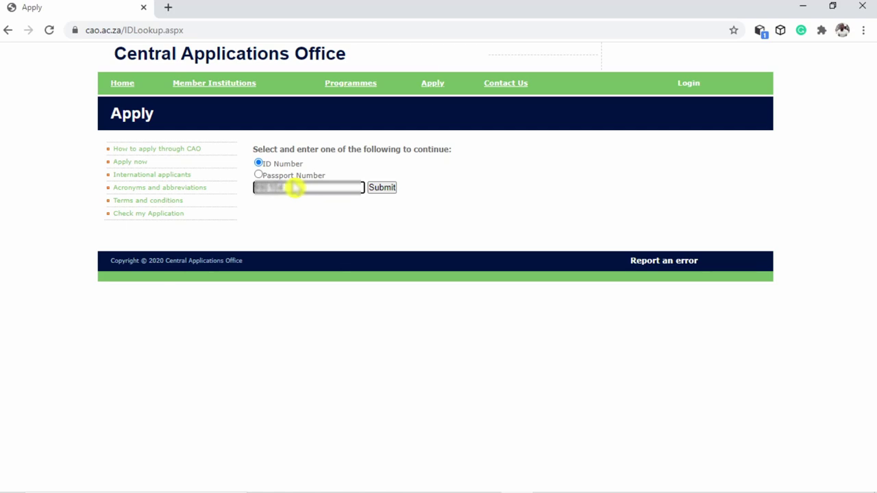
left_click(385, 189)
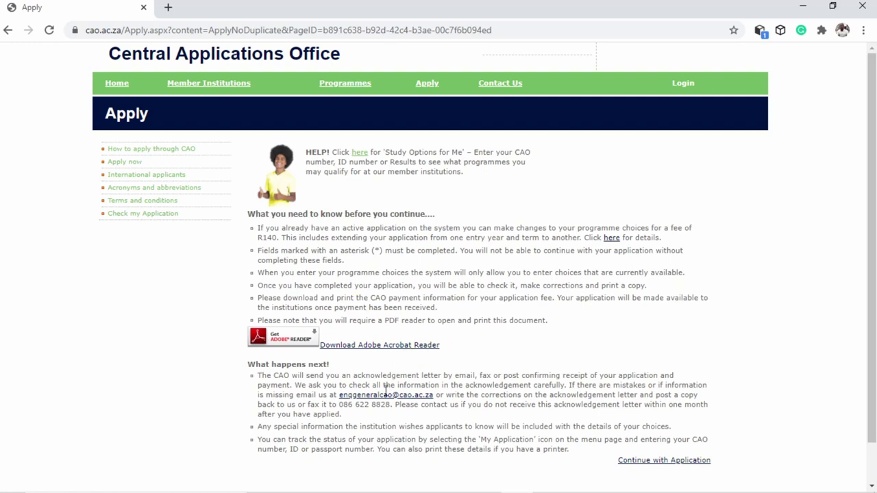
scroll(410, 401, "down", 1)
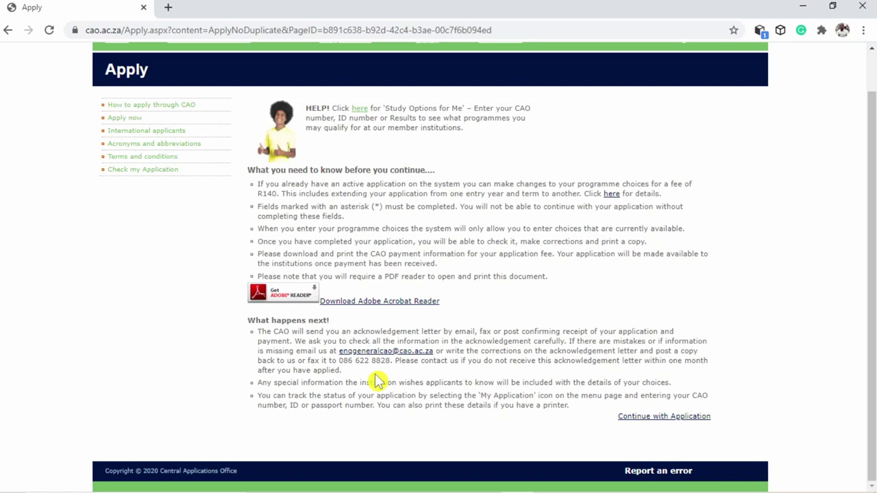
left_click(651, 418)
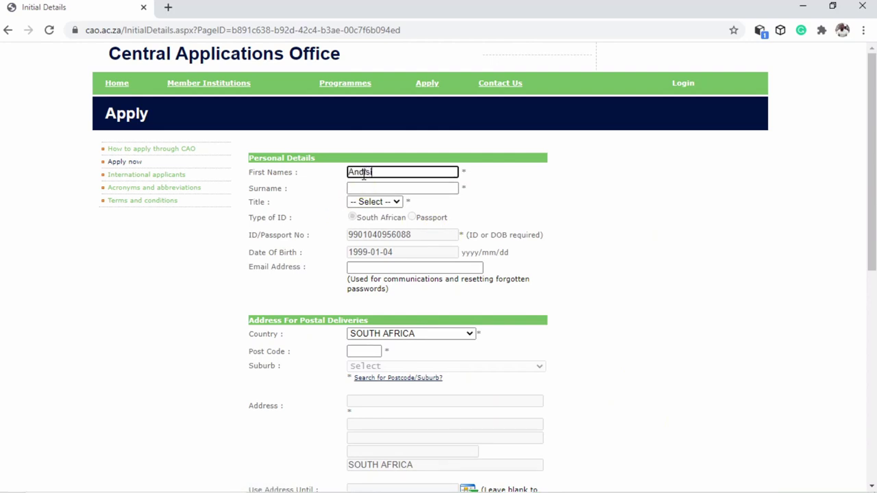
Enter the applicant's first names and surname, select title Miss, and fill in the e-mail address
key("Tab")
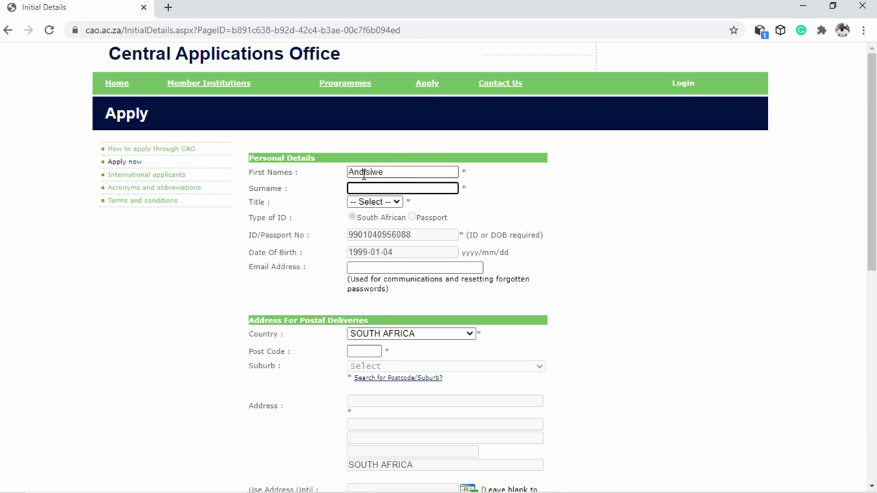
left_click(403, 172)
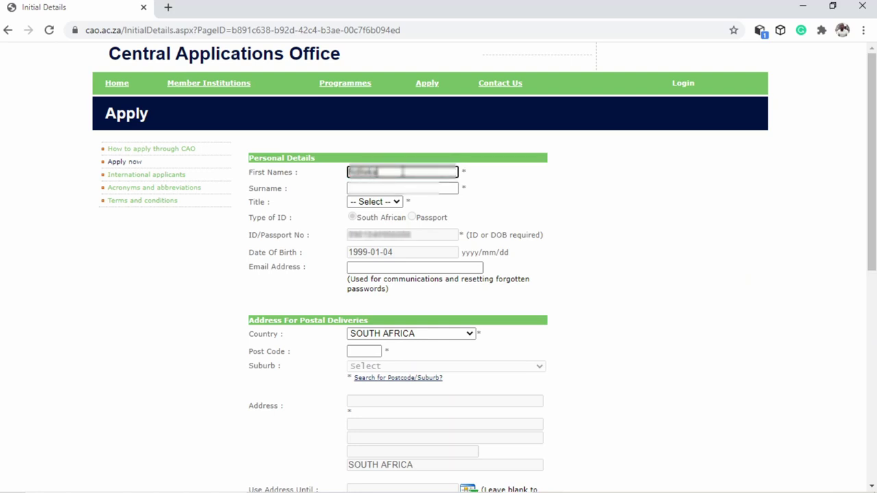
left_click(374, 201)
left_click(370, 244)
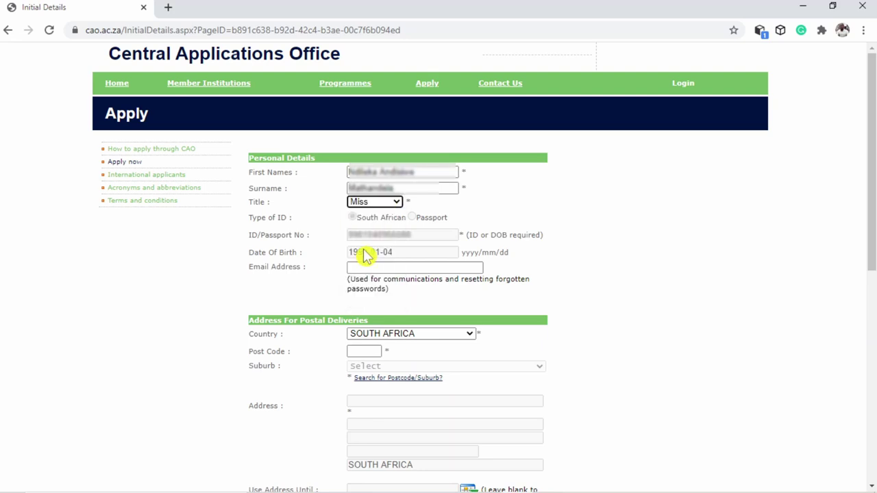
left_click(368, 271)
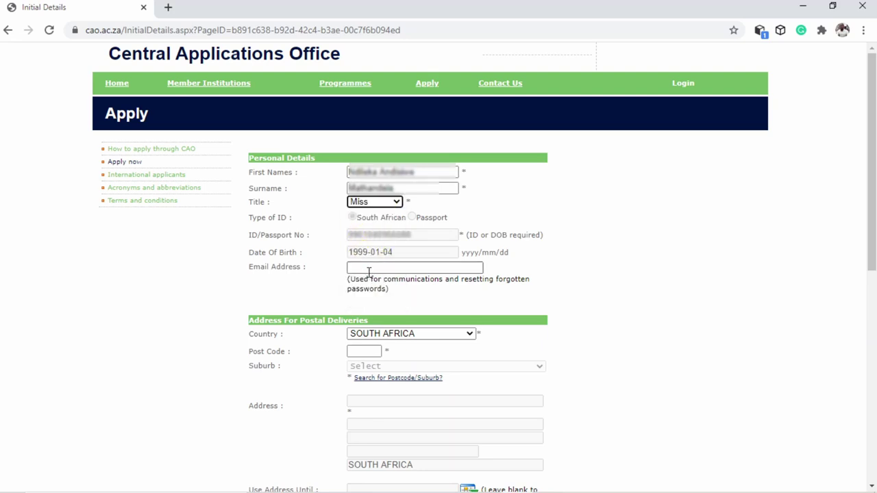
left_click(368, 271)
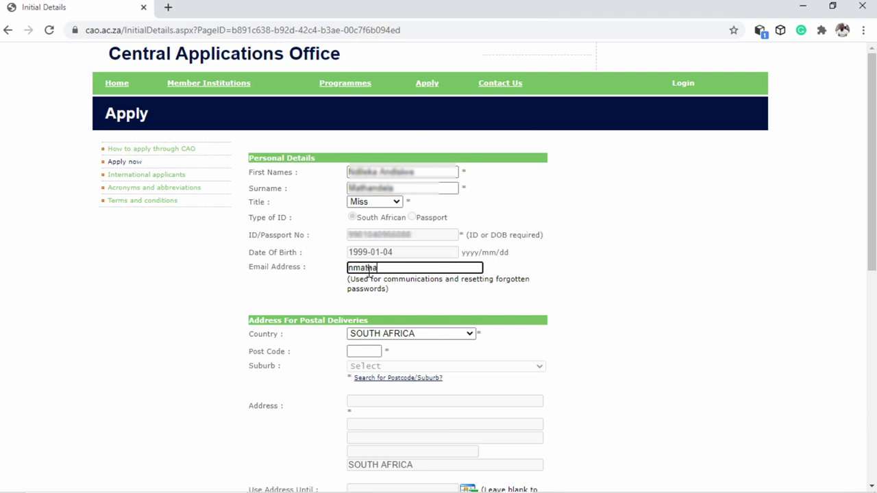
Enter post code 2094, keep South Africa as country, and choose the applicant's suburb
left_click(366, 351)
type("2094")
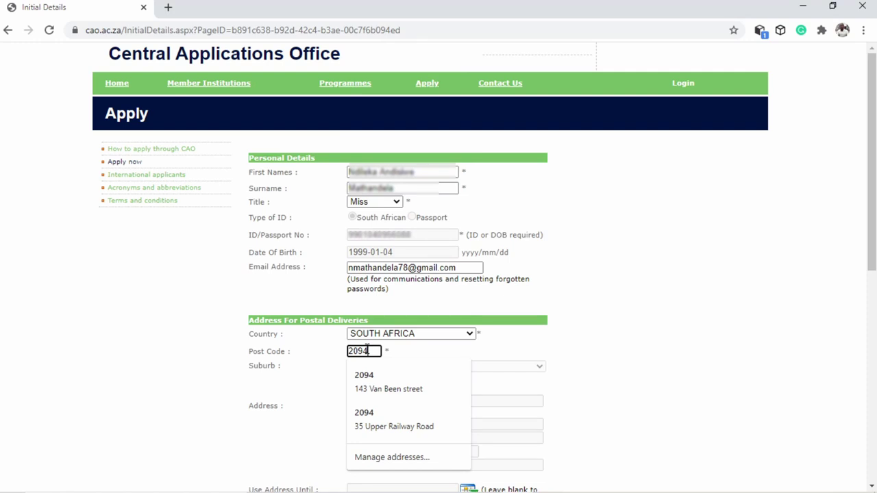
left_click(368, 417)
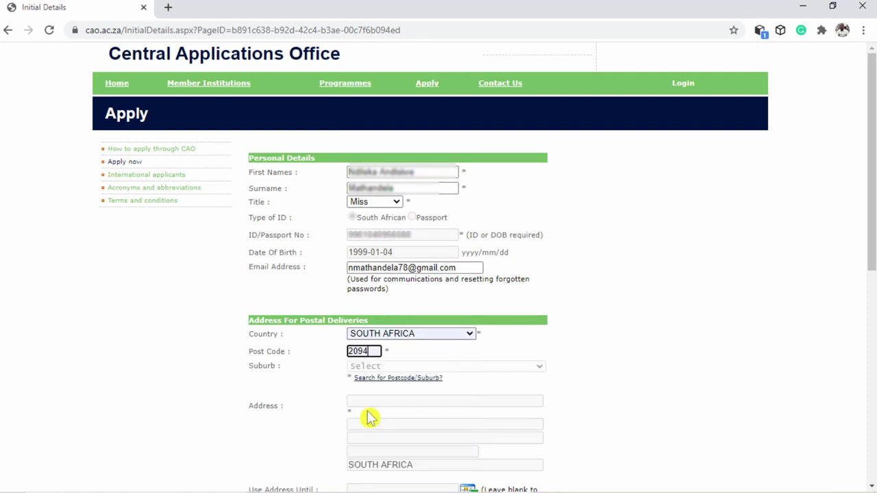
left_click(411, 336)
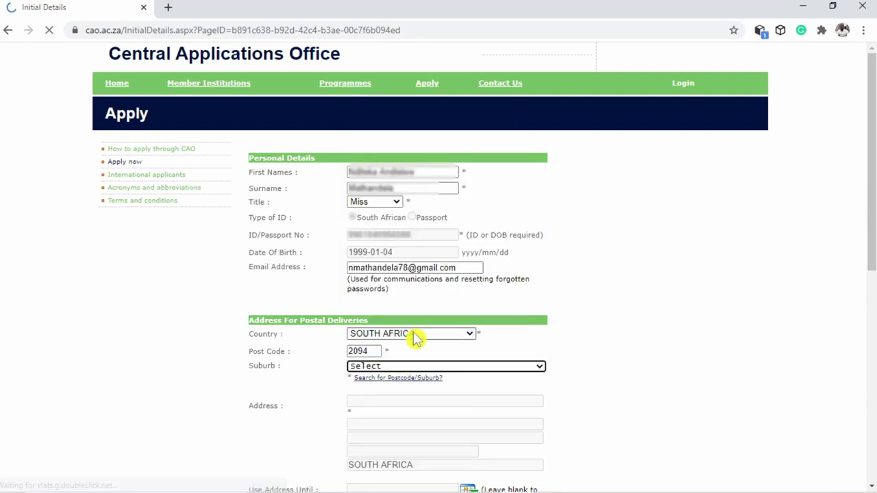
left_click(415, 336)
left_click(415, 336)
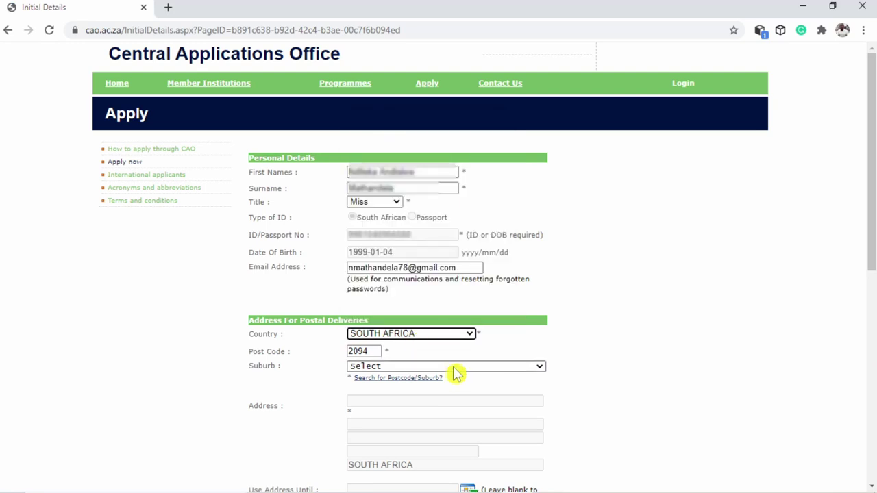
left_click(457, 368)
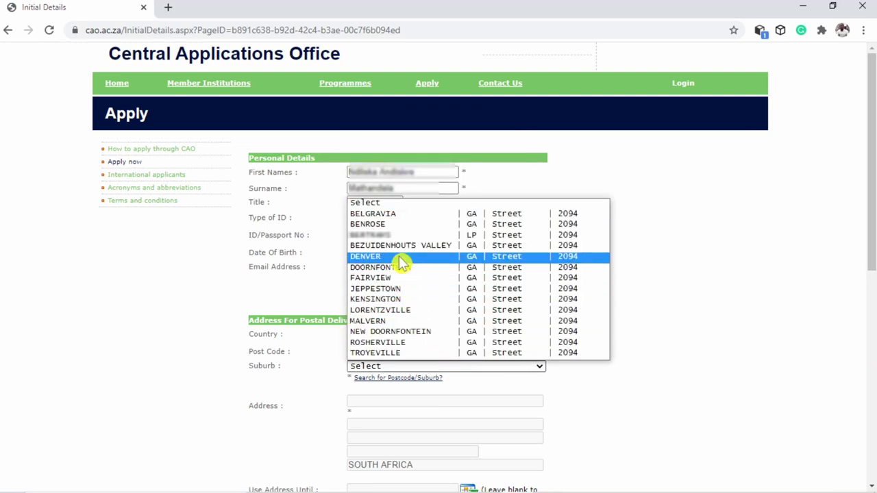
left_click(387, 331)
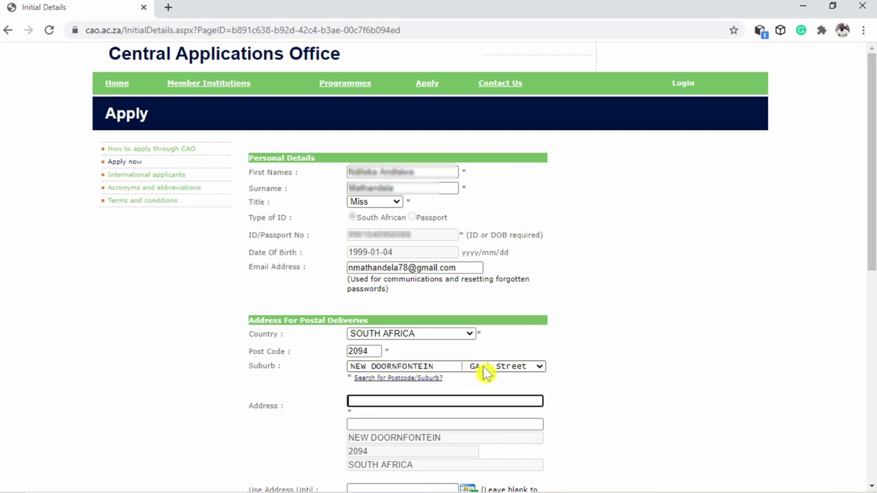
left_click(540, 368)
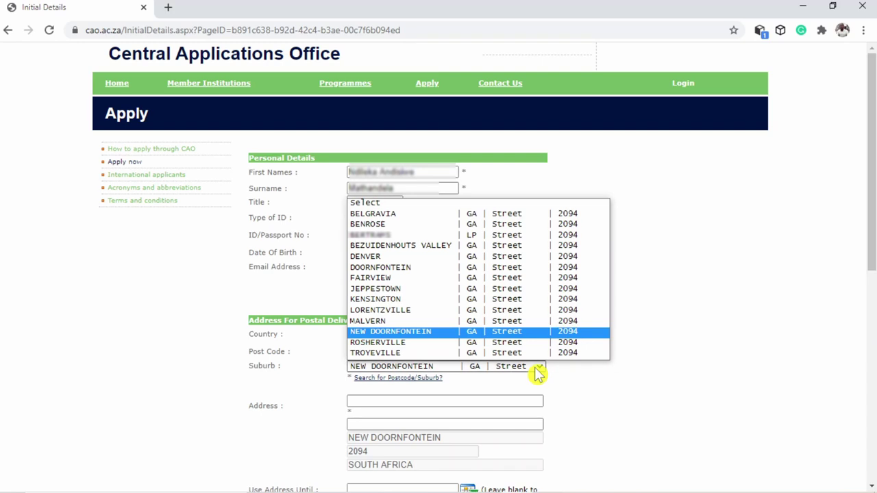
left_click(539, 368)
scroll(454, 405, "down", 4)
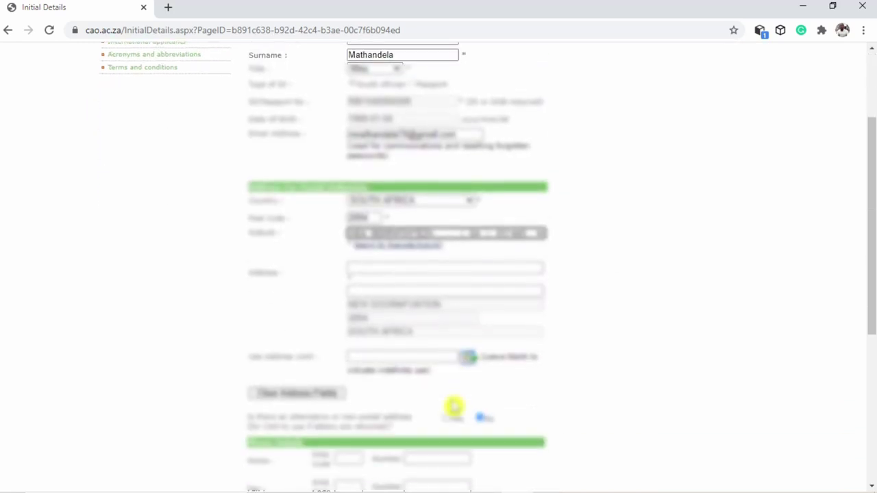
Fill the first address line with the saved street address
left_click(359, 142)
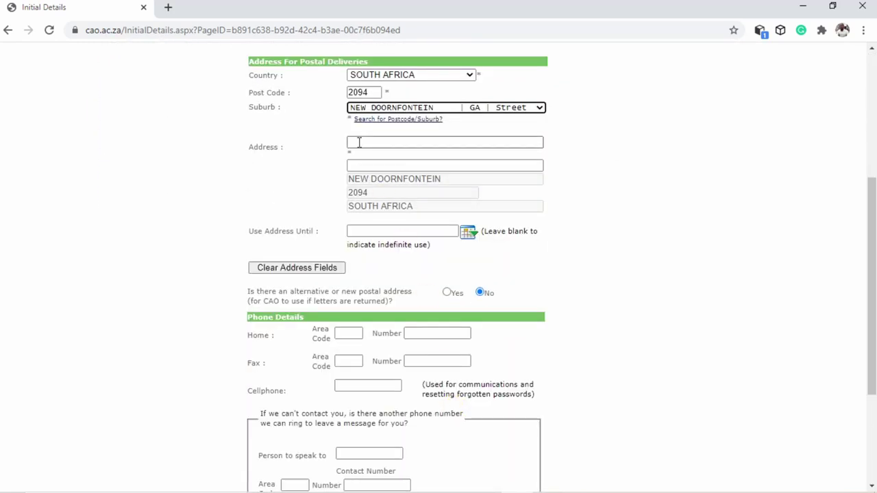
left_click(358, 142)
left_click(398, 213)
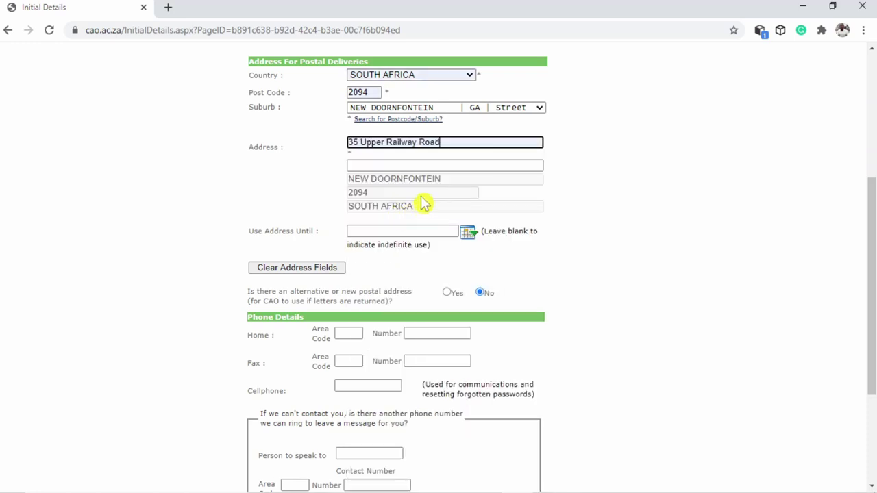
left_click(378, 162)
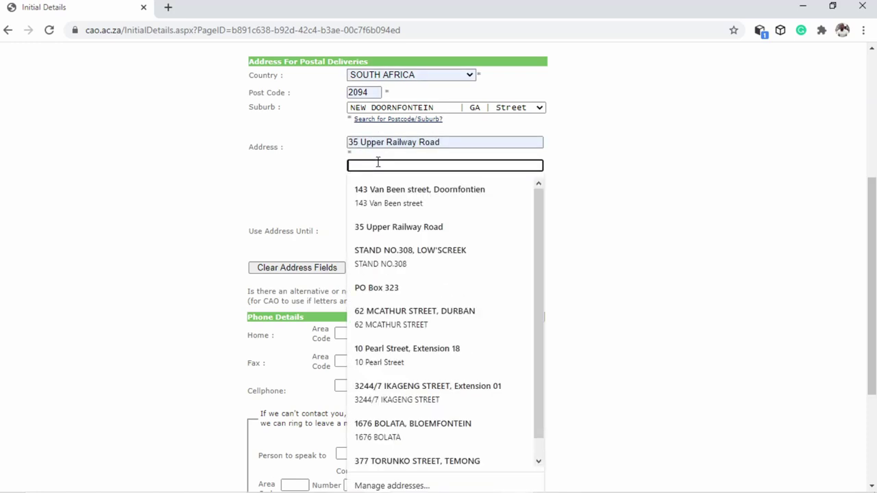
left_click(391, 227)
scroll(430, 141, "down", 1)
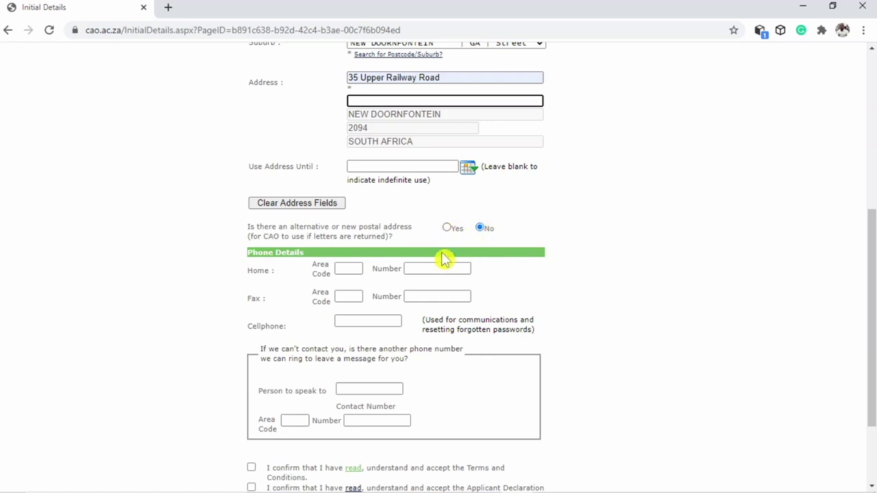
scroll(425, 272, "down", 3)
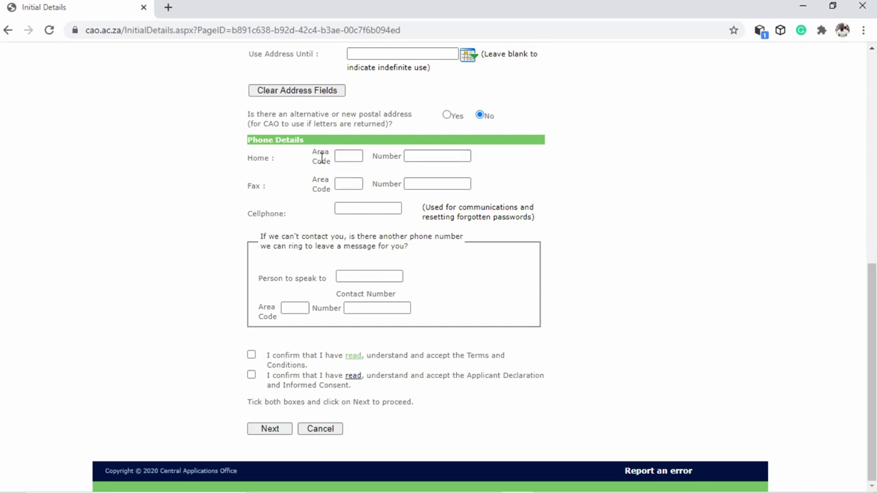
Enter the cellphone number and the alternative contact person's name
left_click(364, 210)
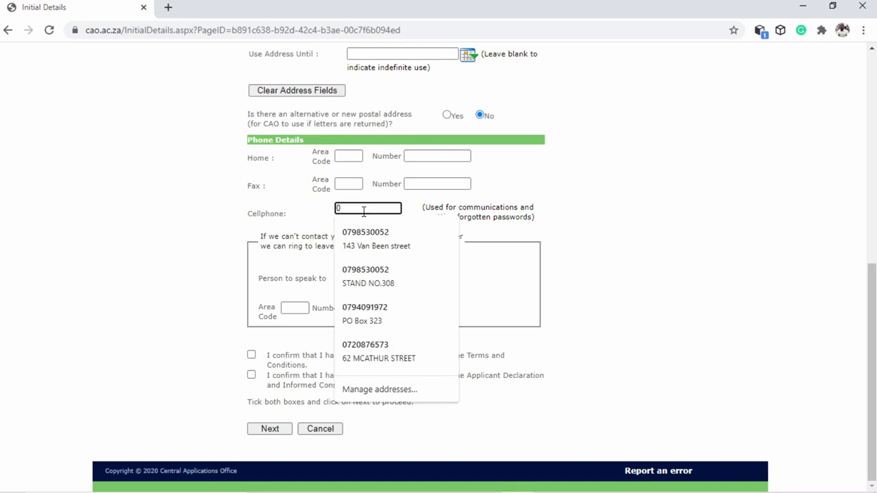
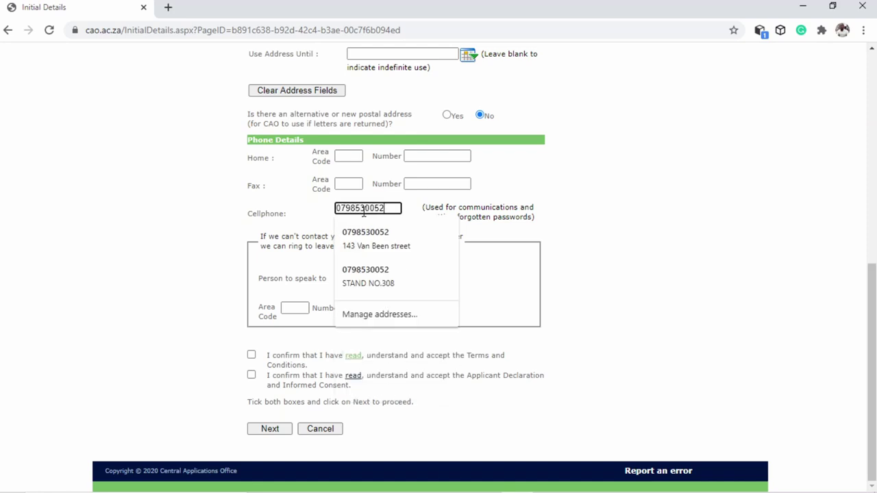
left_click(358, 276)
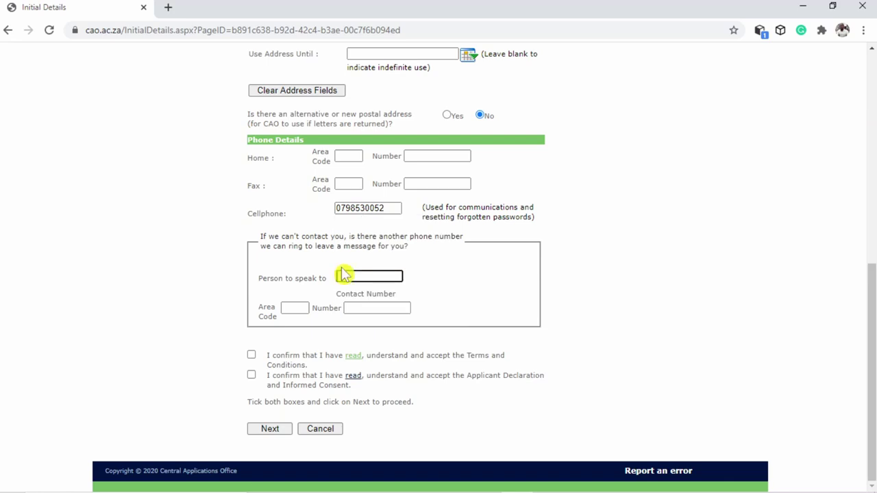
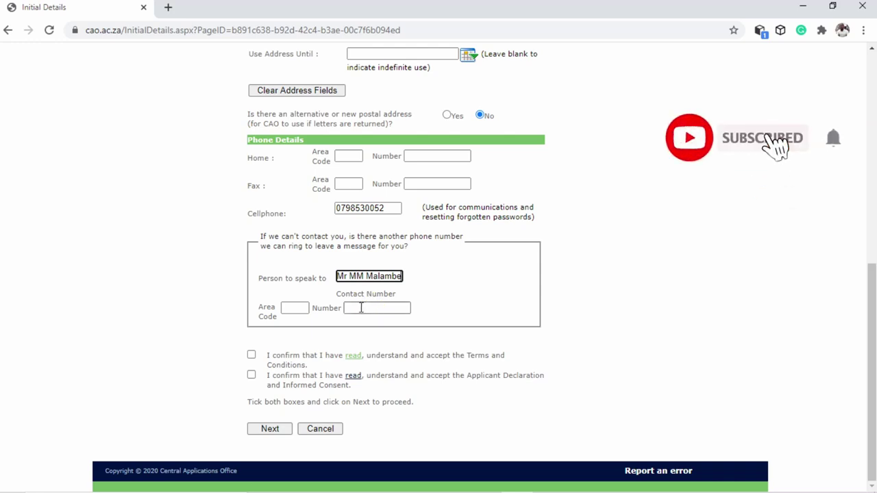
Paste the backup contact number, accept both declarations, and submit the contact details
left_click(361, 309)
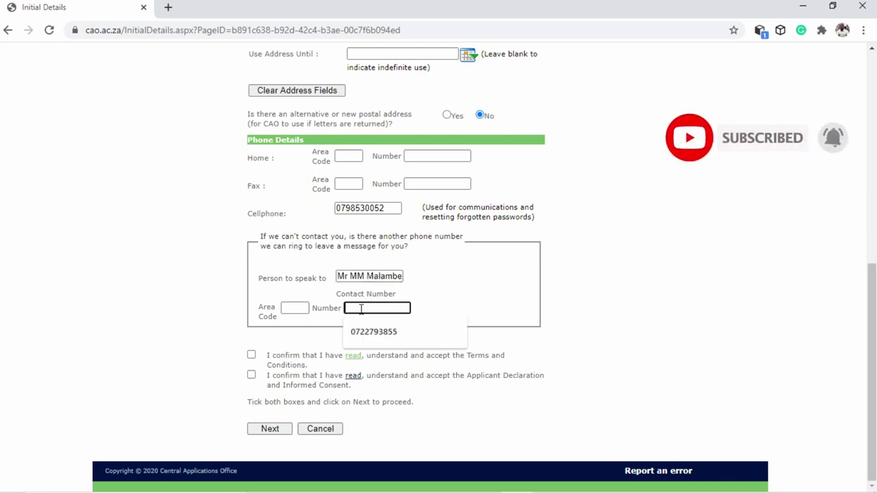
key("ctrl+v")
left_click(252, 355)
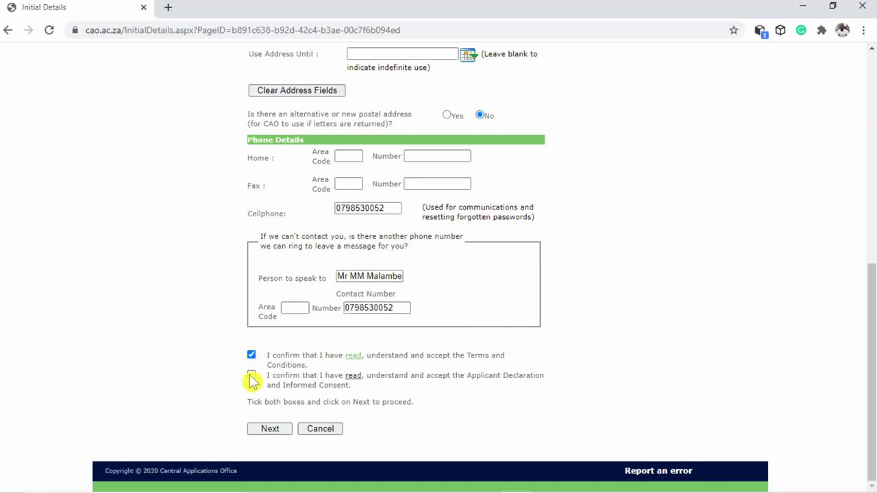
left_click(251, 375)
left_click(275, 431)
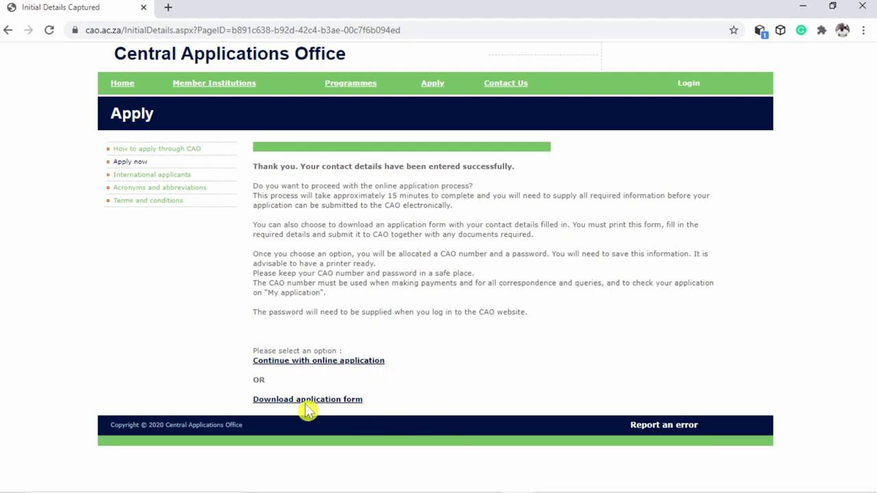
Continue online, note the allocated CAO number and password, and proceed to About Yourself
left_click(312, 363)
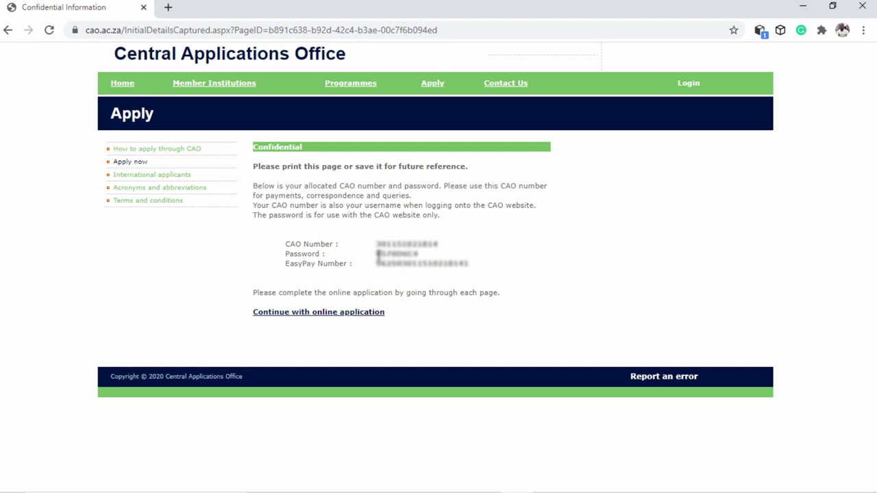
left_click_drag(378, 254, 420, 276)
left_click(415, 281)
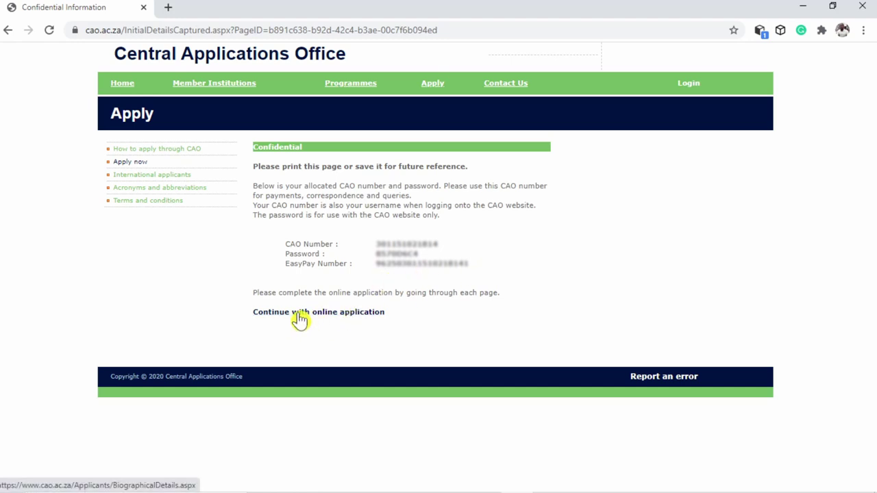
left_click(300, 317)
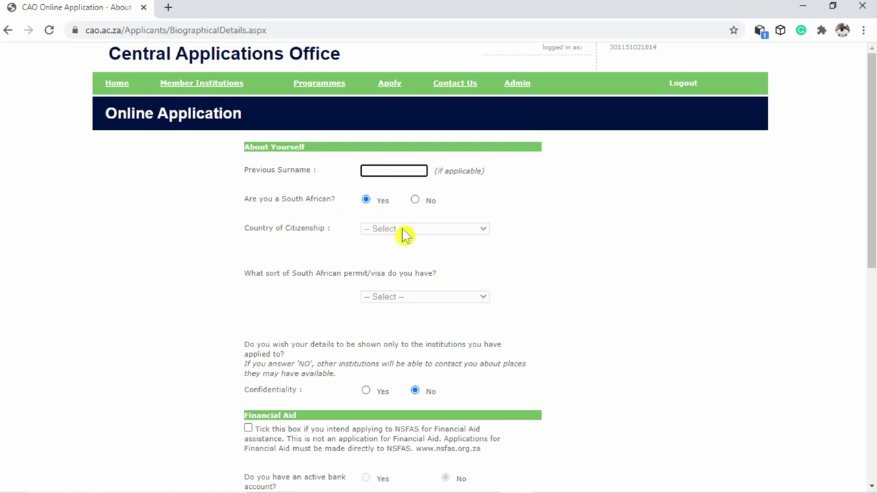
Keep confidentiality at No and tick the NSFAS financial aid box
scroll(431, 264, "down", 1)
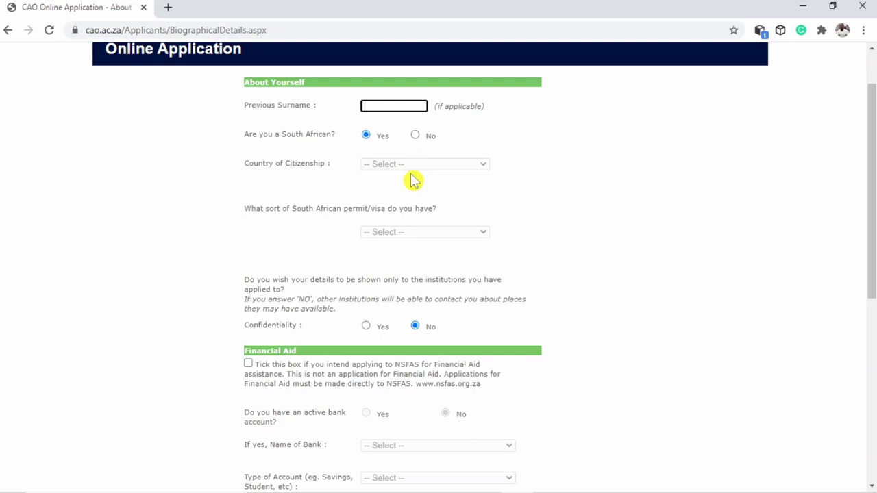
scroll(416, 201, "down", 2)
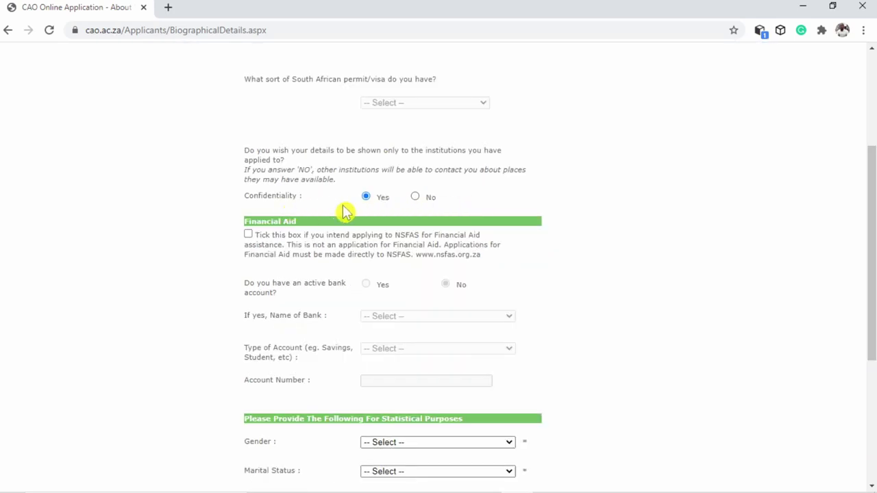
left_click(415, 197)
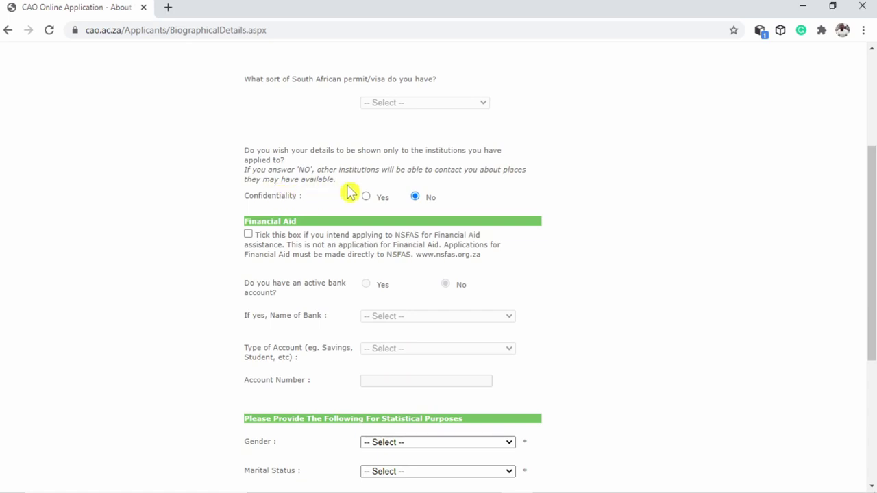
left_click(415, 197)
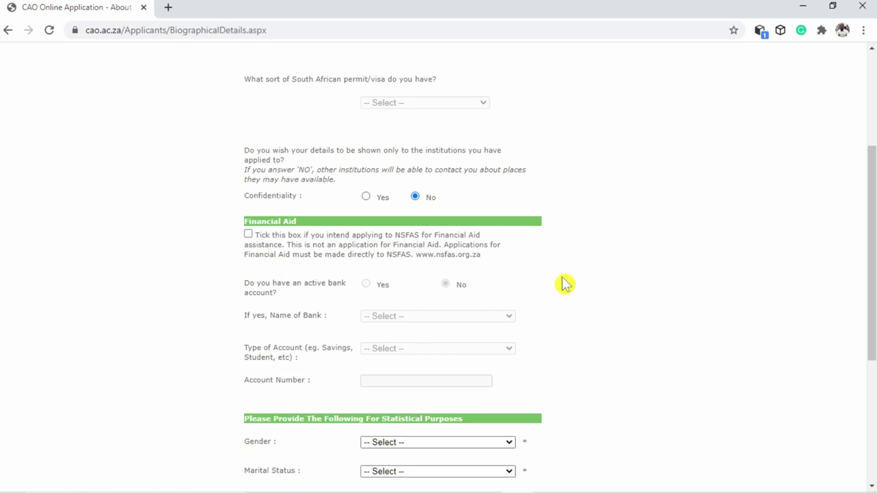
left_click(248, 235)
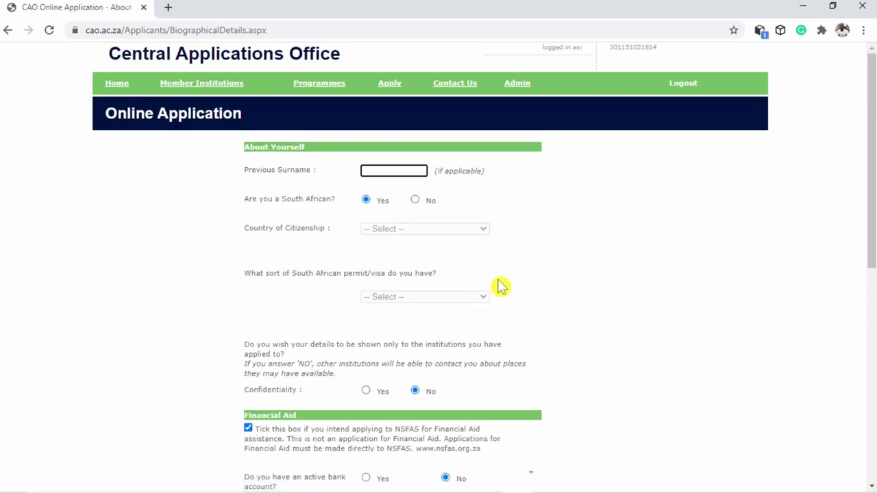
Answer Yes to having an active bank account and select Capitec as the bank
scroll(502, 286, "down", 4)
scroll(503, 286, "down", 1)
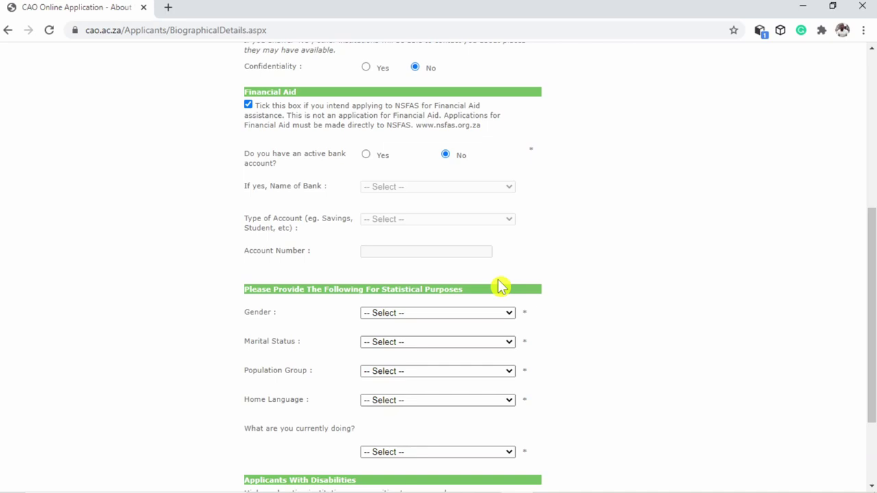
left_click(366, 155)
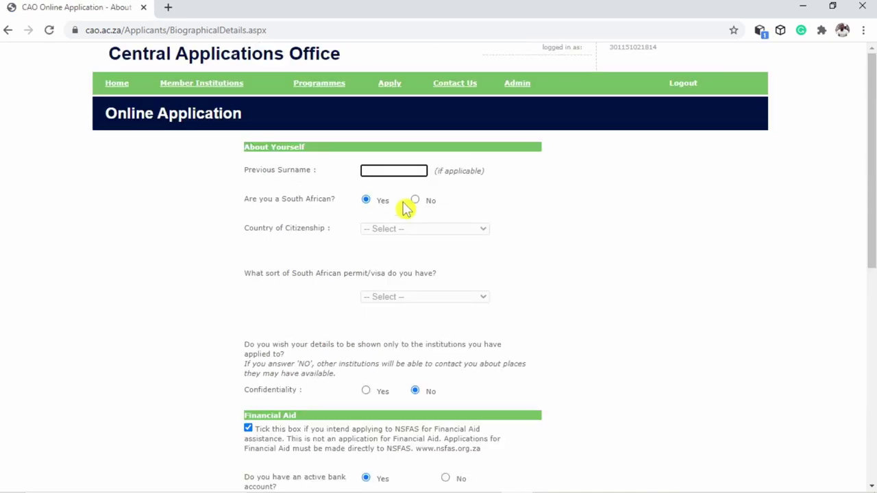
scroll(443, 267, "down", 6)
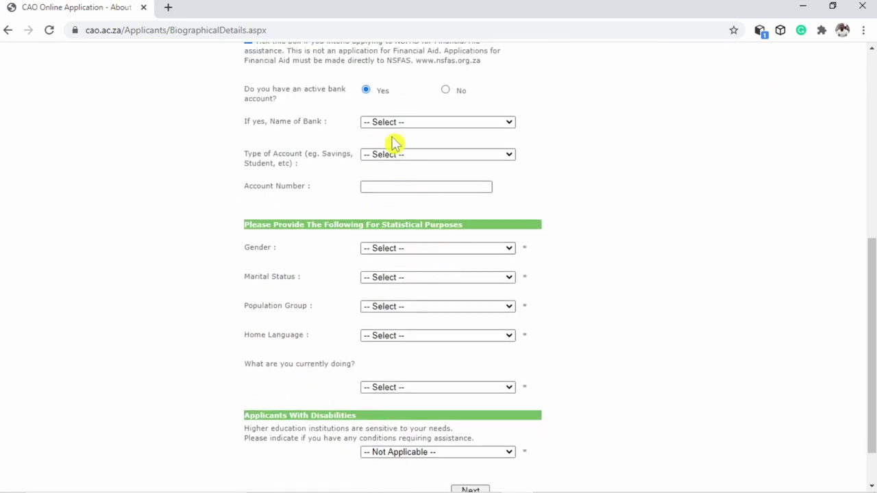
left_click(392, 124)
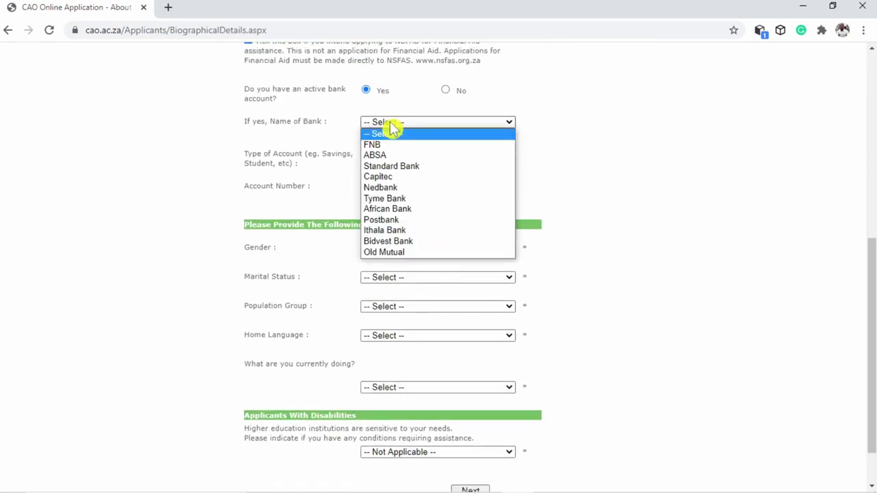
left_click(386, 178)
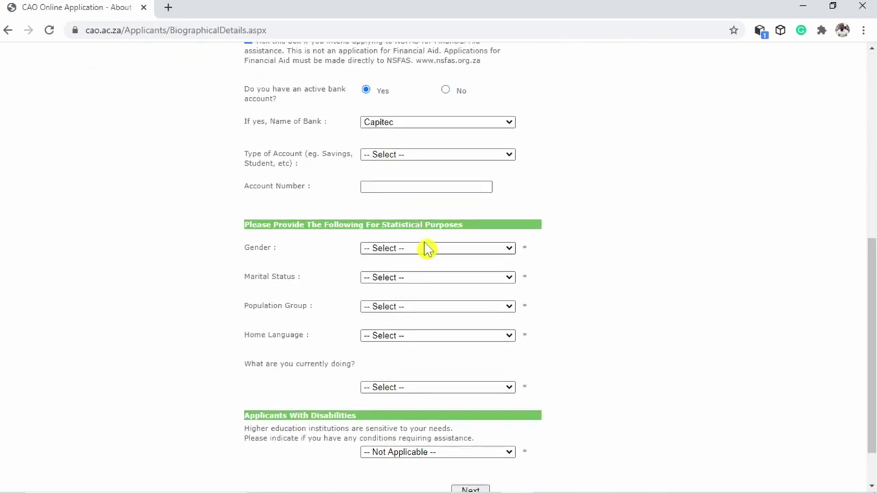
Set the account type to Savings and fill in the account number from autofill
scroll(425, 247, "down", 1)
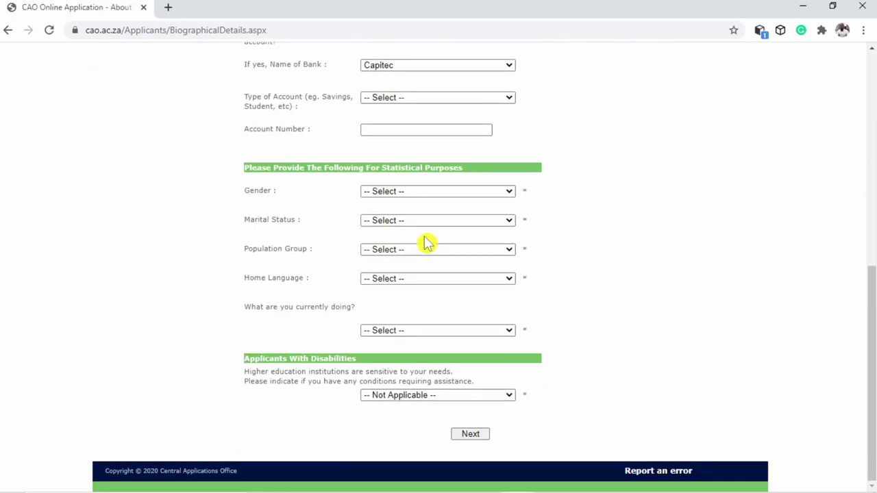
left_click(403, 100)
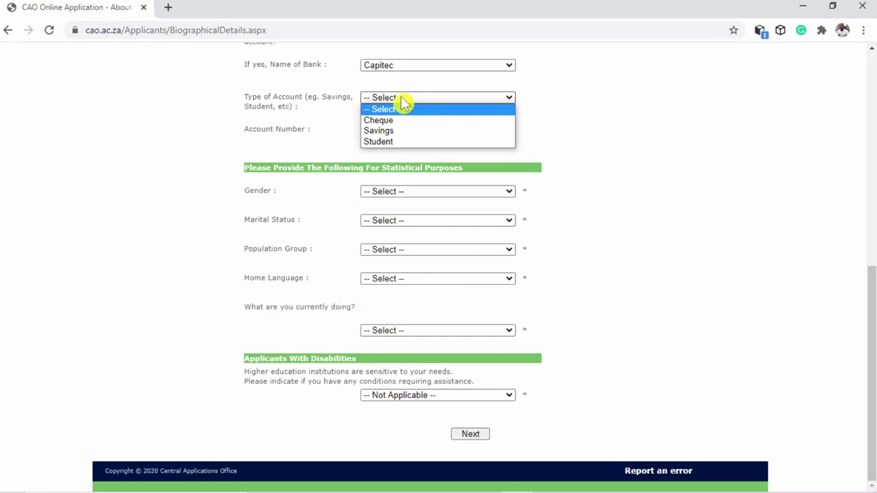
left_click(387, 132)
scroll(409, 225, "down", 6)
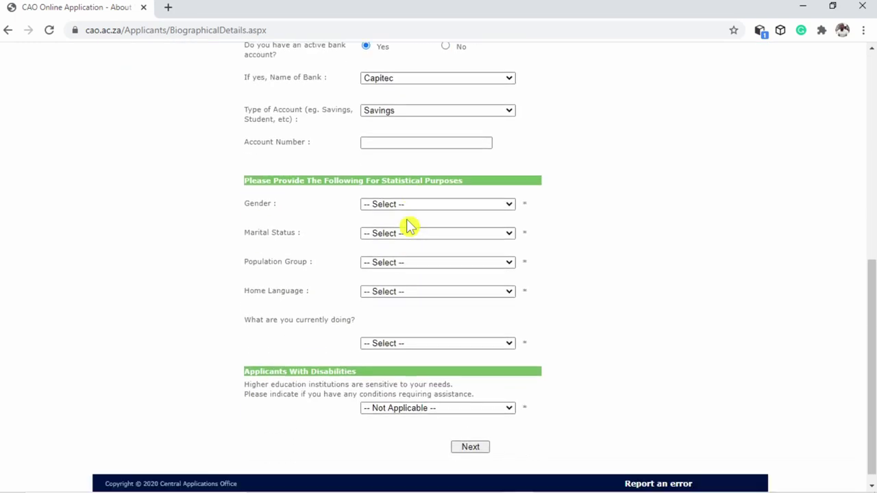
left_click(389, 134)
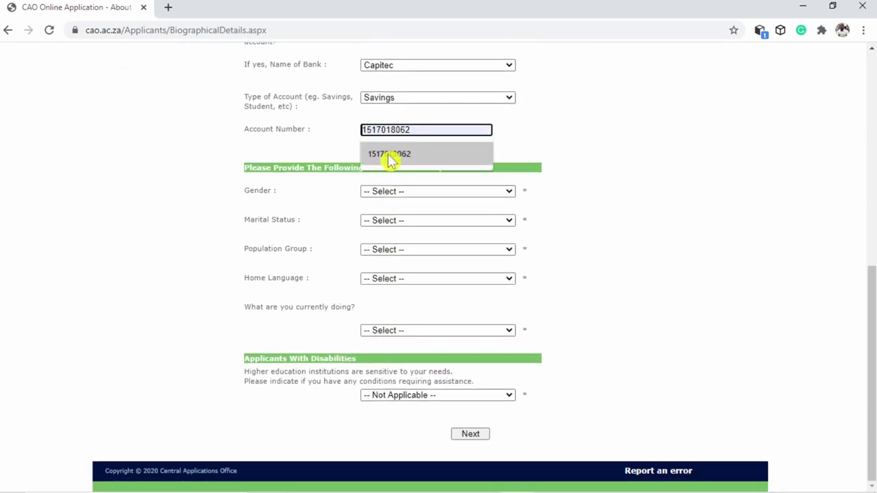
left_click(391, 156)
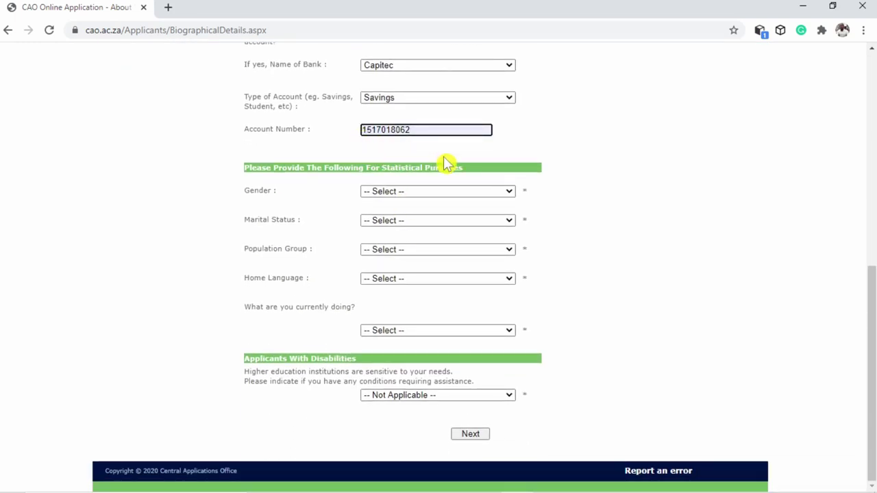
left_click(425, 198)
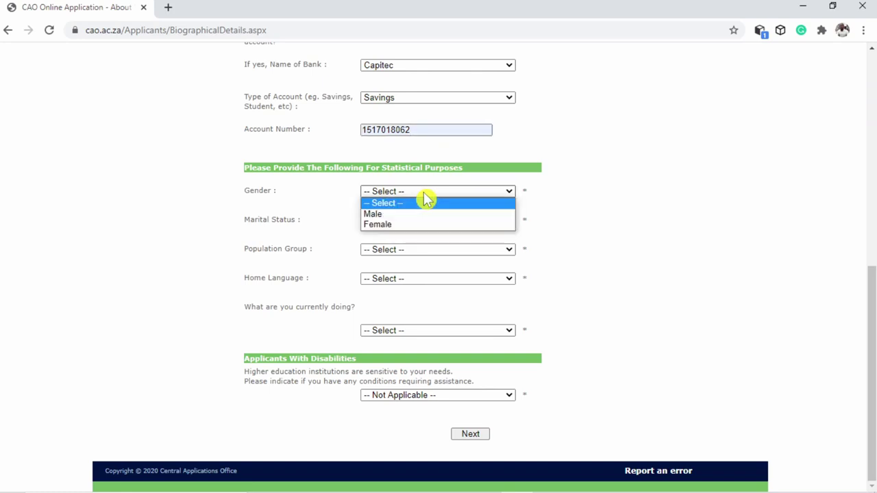
Set gender Female, marital status Single, population group African, and home language SISWATI
left_click(402, 224)
left_click(401, 222)
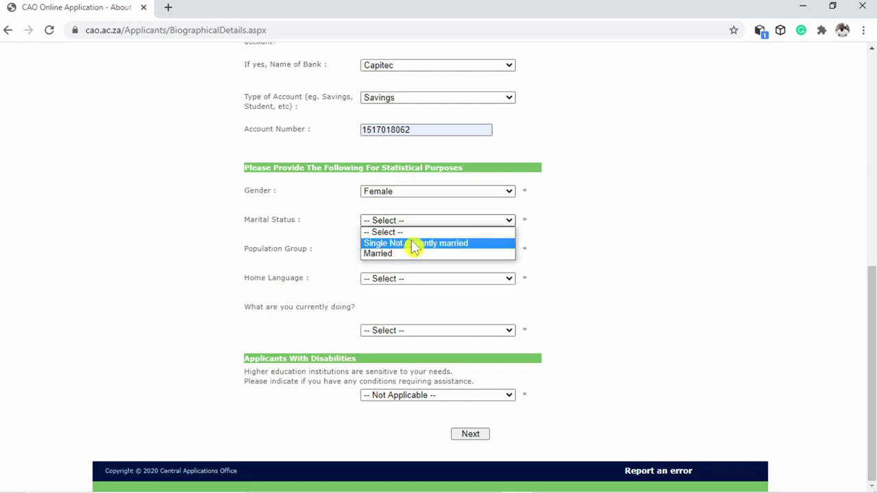
left_click(417, 244)
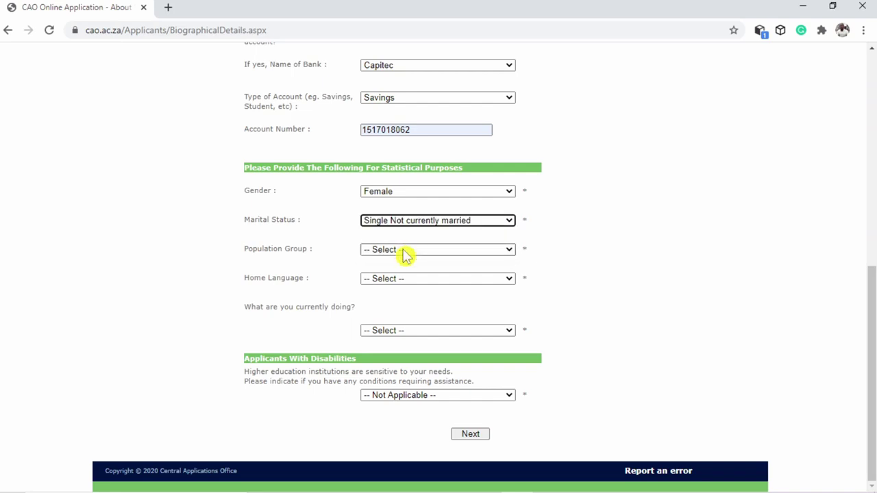
left_click(405, 255)
left_click(392, 274)
left_click(394, 282)
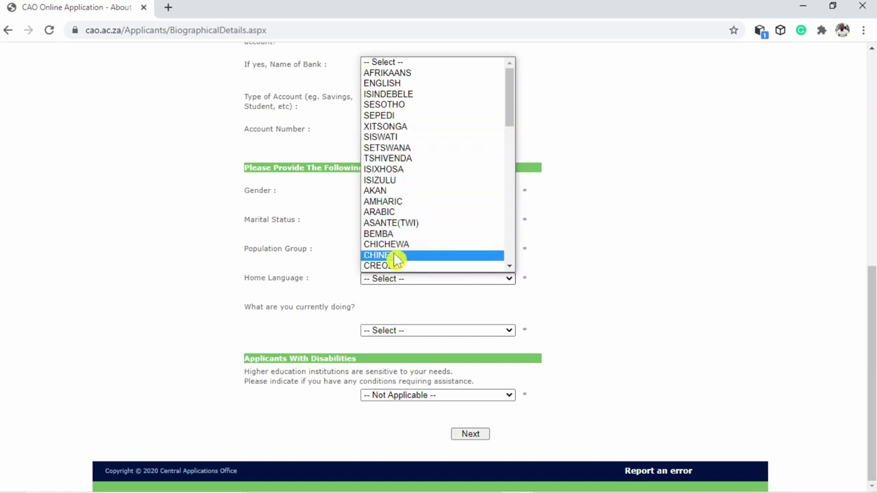
left_click(385, 137)
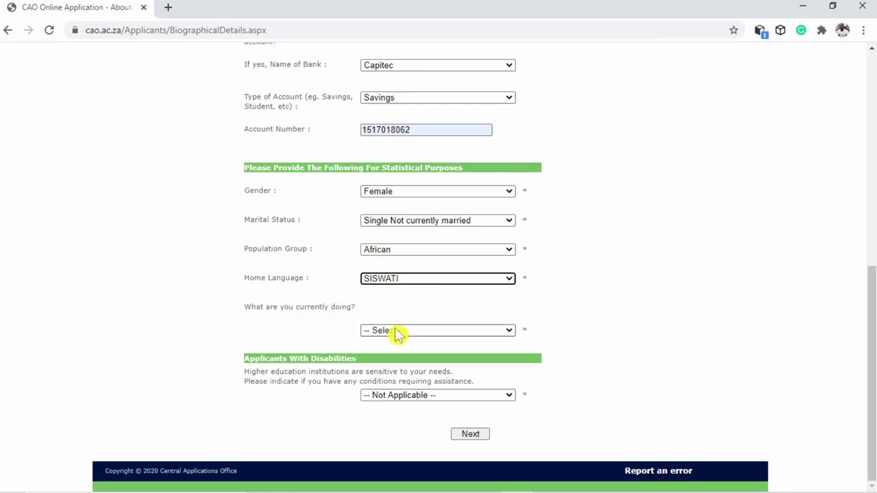
Set current activity to Diploma student and disability to No Disability, then submit
left_click(427, 334)
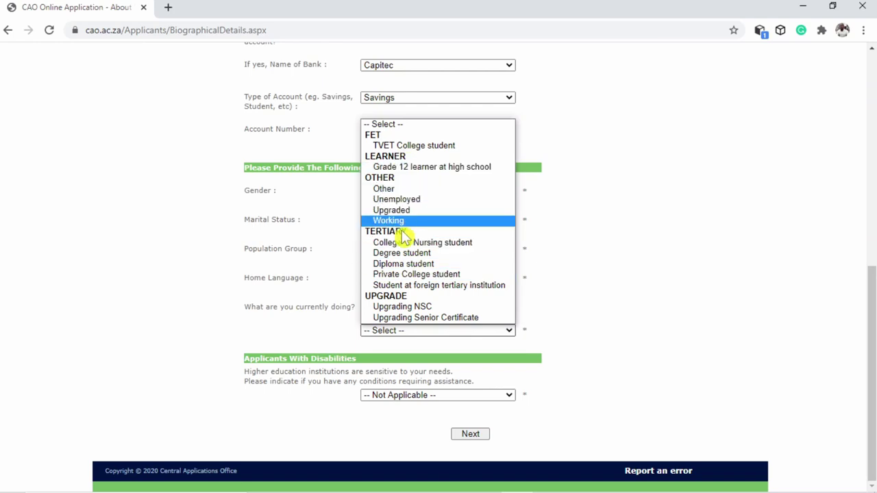
left_click(402, 267)
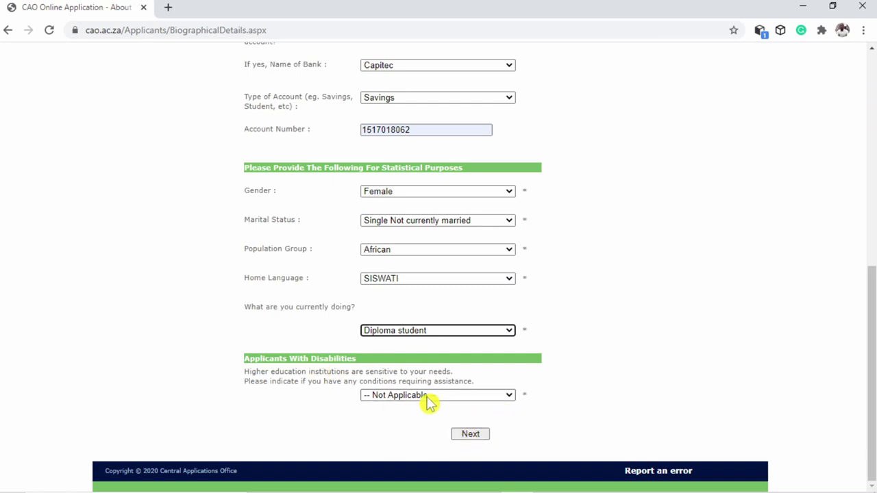
left_click(450, 396)
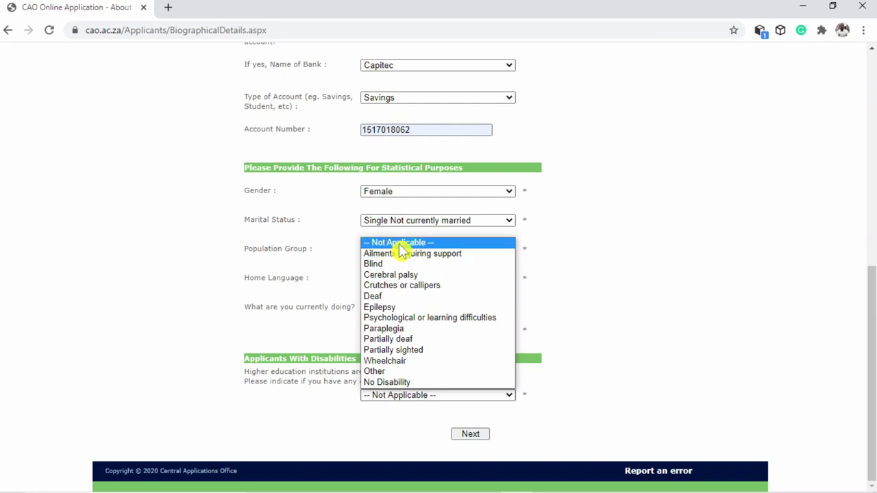
left_click(389, 383)
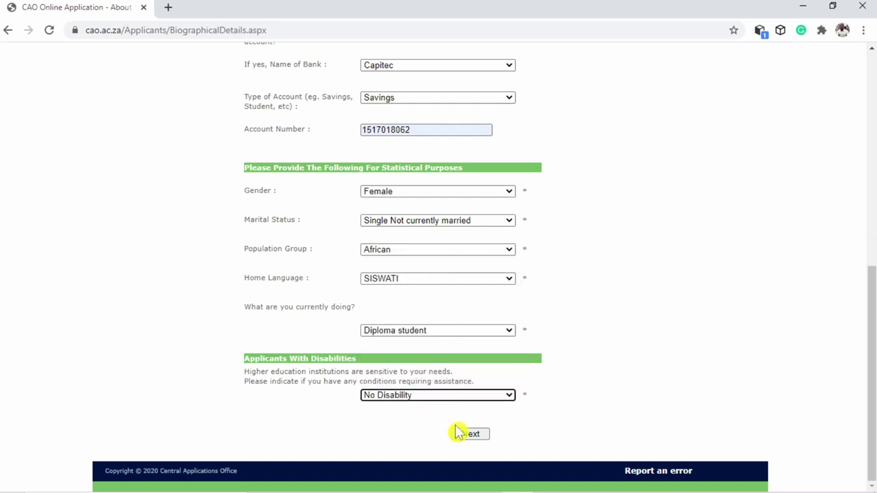
left_click(473, 436)
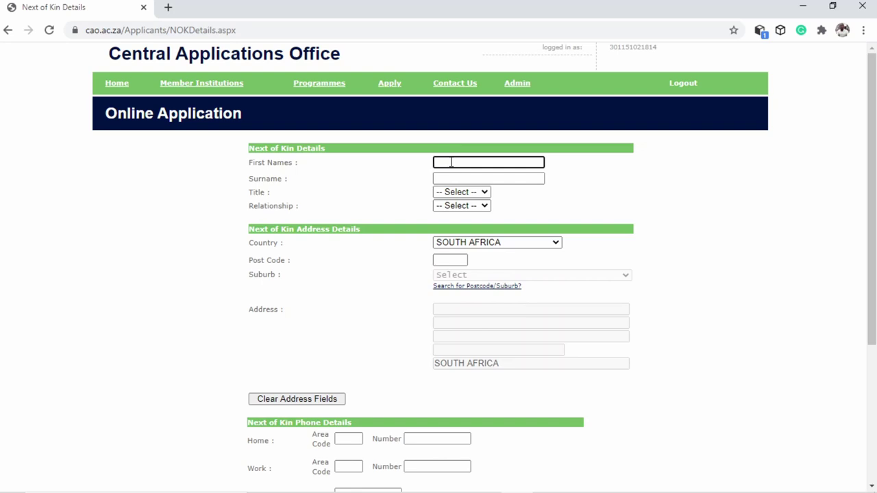
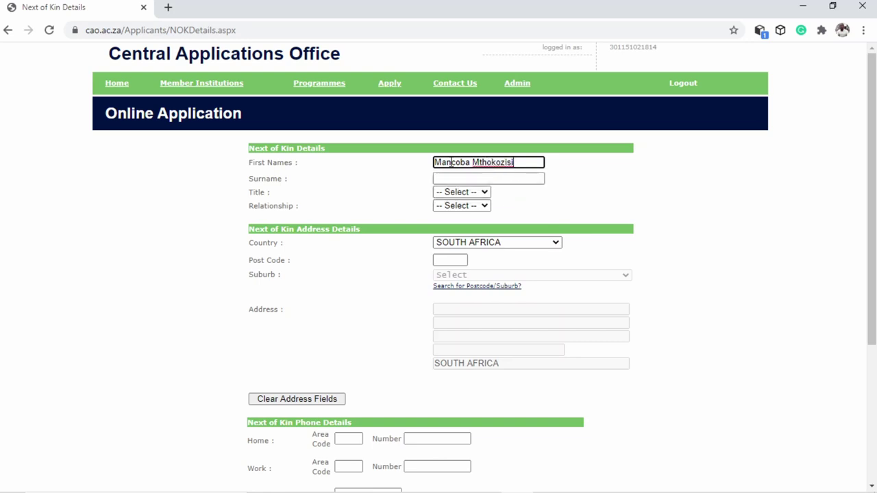
Type the next of kin's first names and surname
key("Tab")
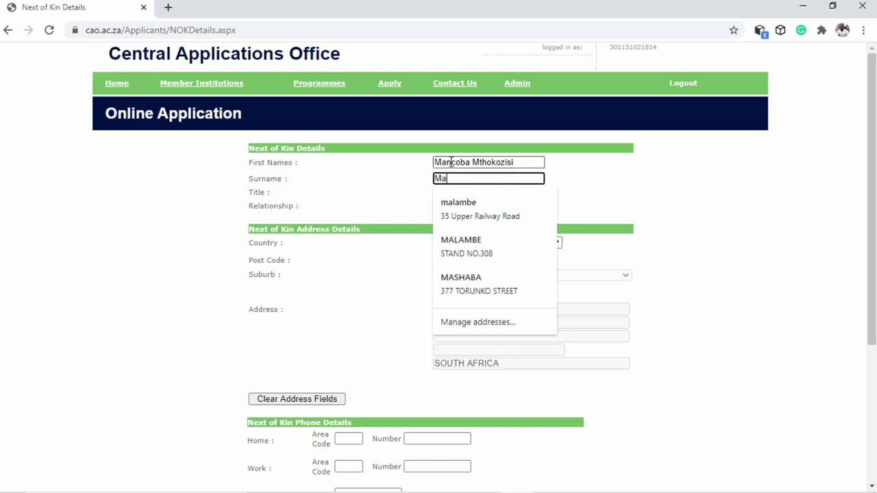
key("Tab")
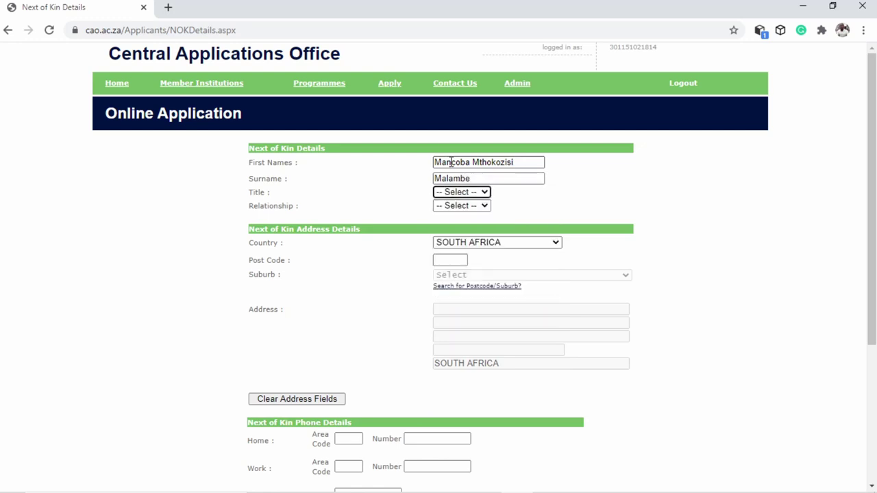
Set the next of kin's title to Mr and relationship to Other
left_click(455, 192)
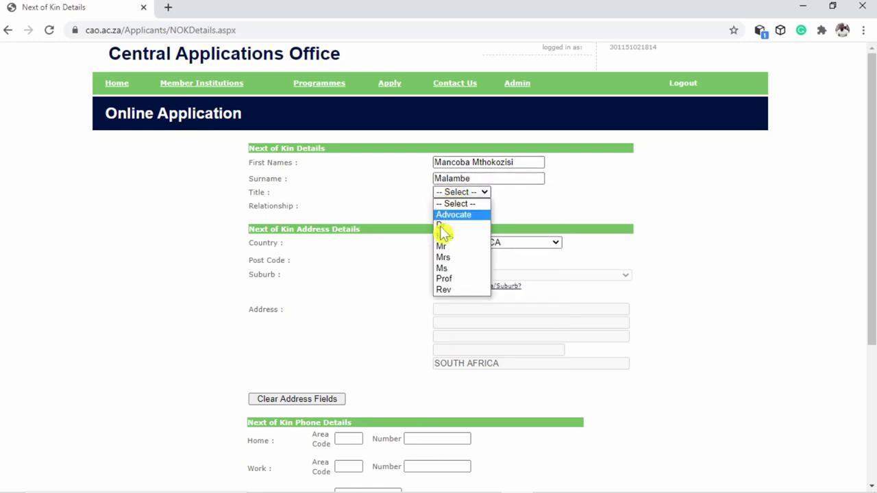
left_click(454, 247)
left_click(481, 207)
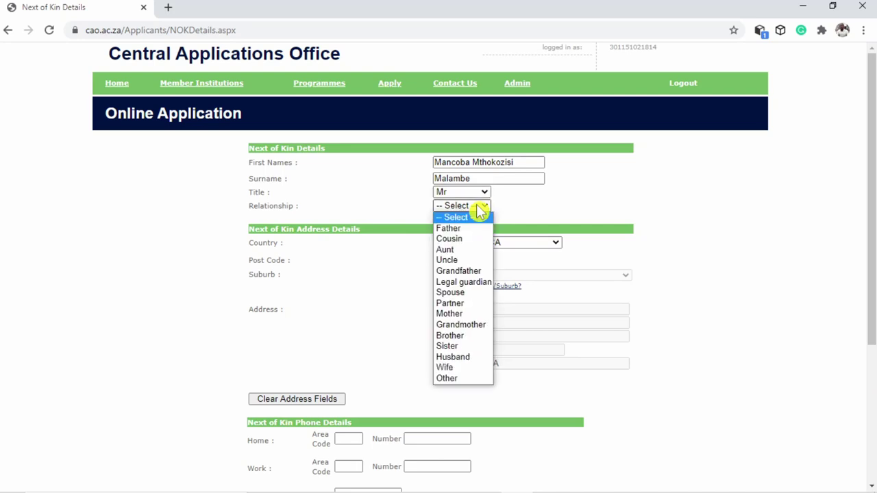
key("o")
key("Return")
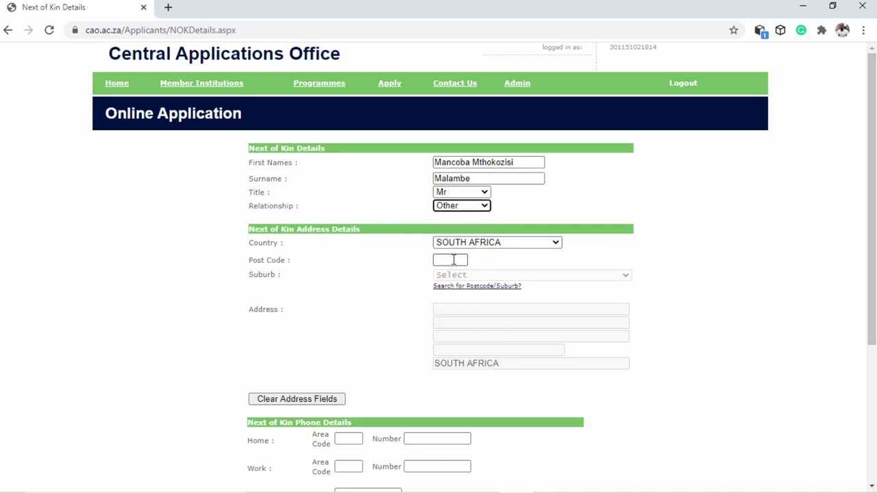
left_click(453, 259)
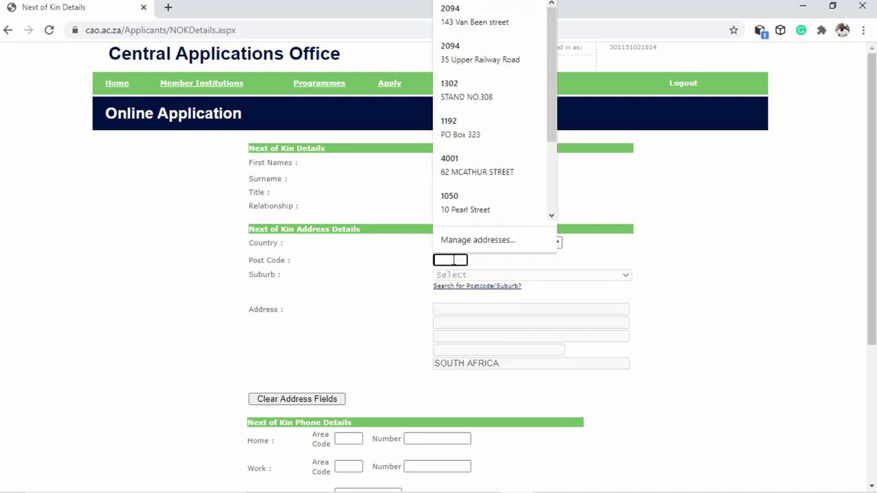
Enter post code 2094, choose suburb NEW DOORNFONTEIN, and fill the saved street address
type("2")
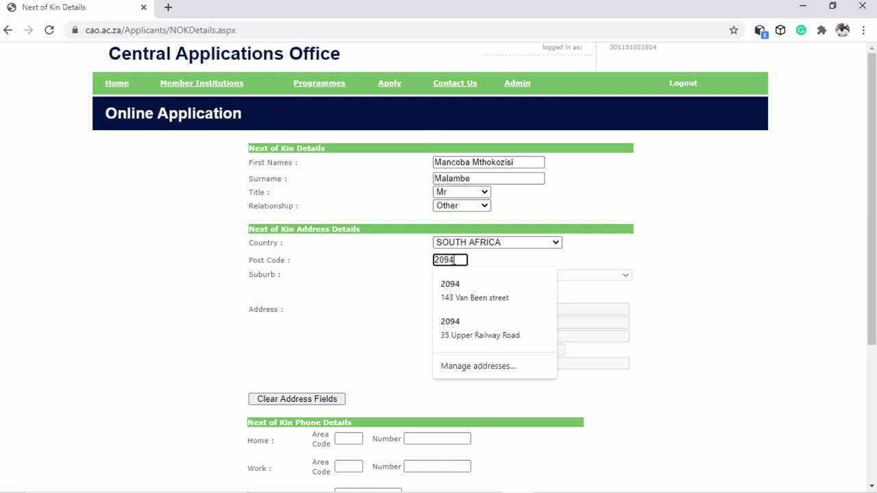
type("094")
left_click(453, 326)
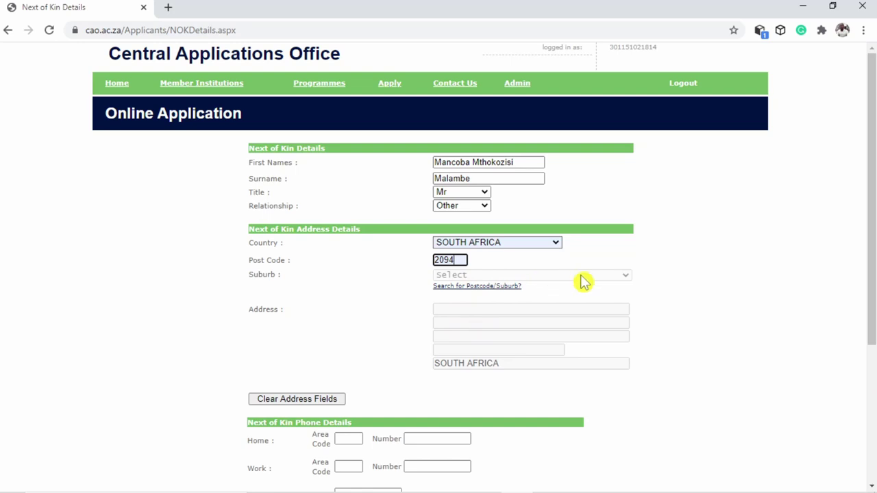
left_click(618, 283)
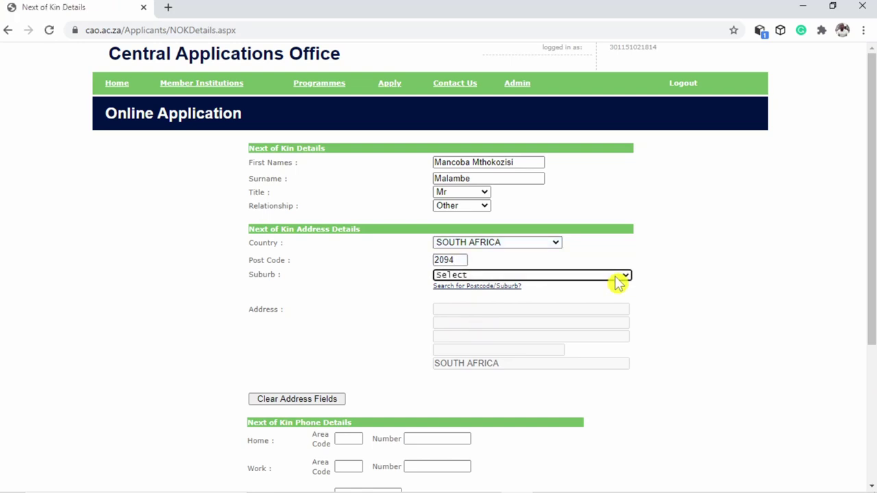
left_click(560, 278)
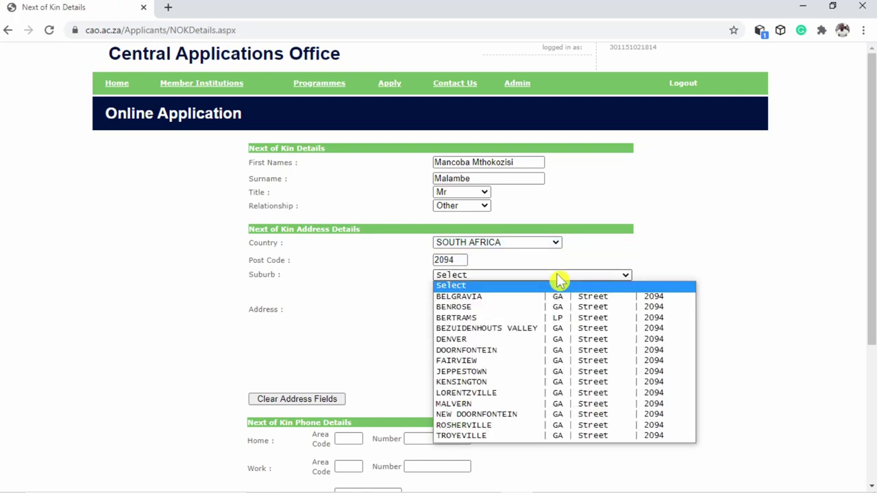
left_click(473, 415)
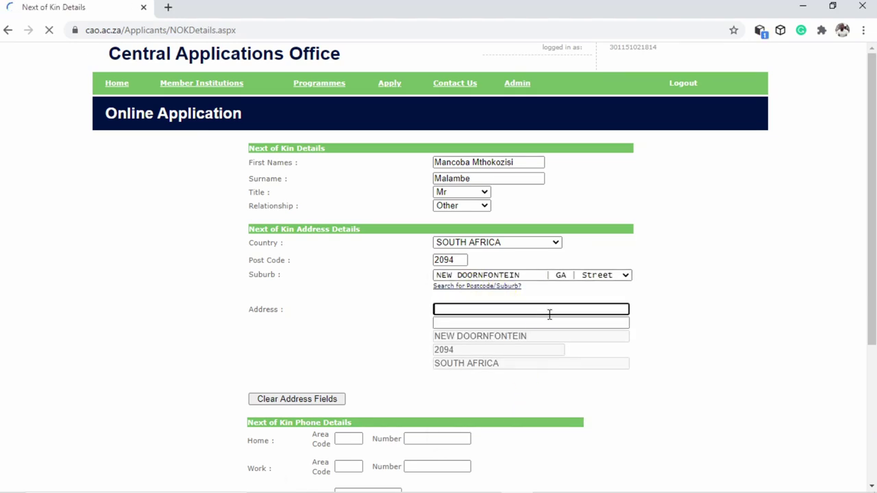
left_click(457, 245)
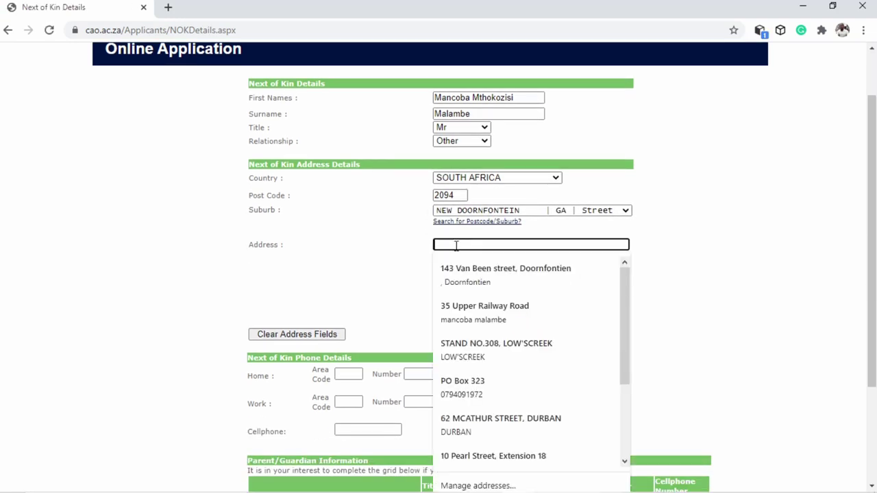
left_click(484, 313)
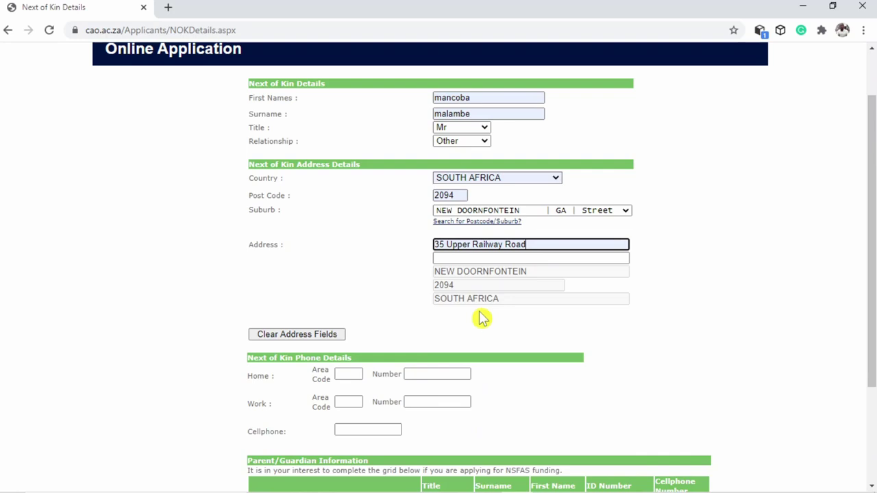
scroll(482, 318, "down", 2)
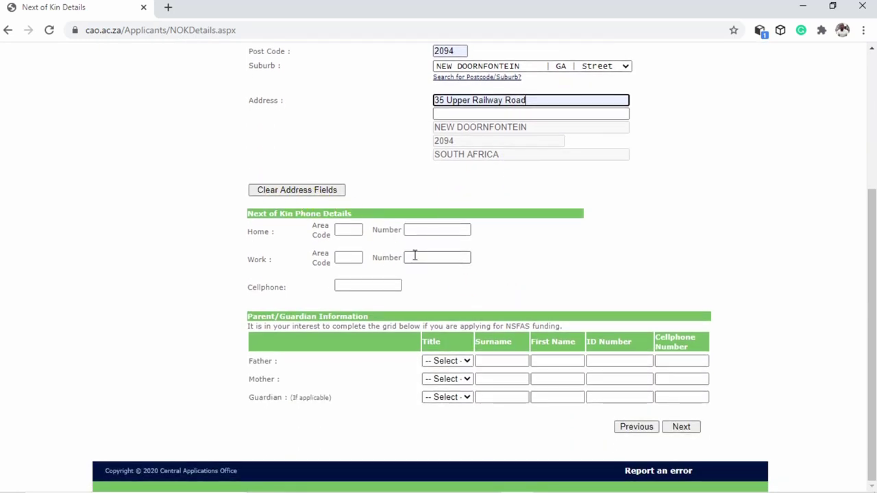
Enter the next of kin's cellphone number and submit the Next of Kin page
left_click(360, 283)
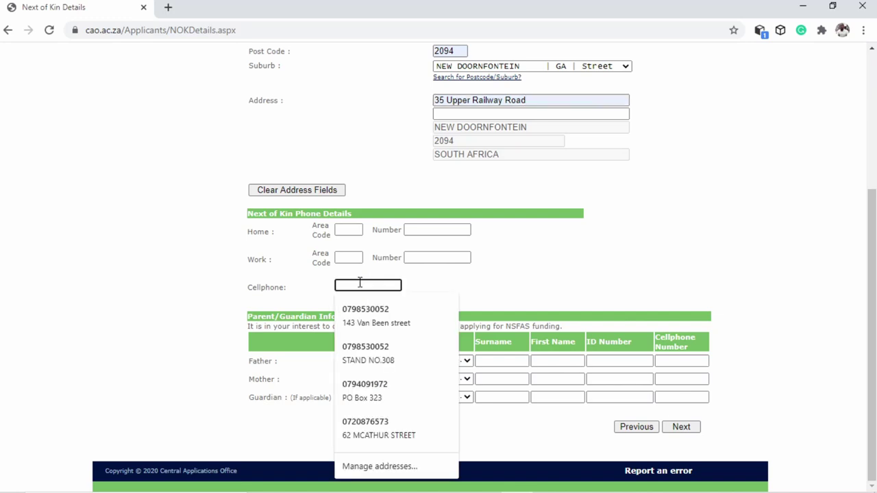
type("097")
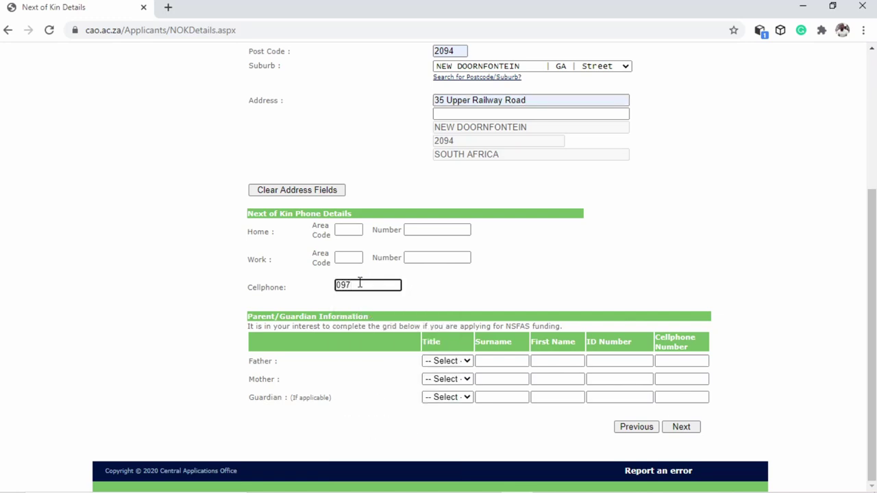
key("BackSpace")
key("BackSpace")
key("BackSpace")
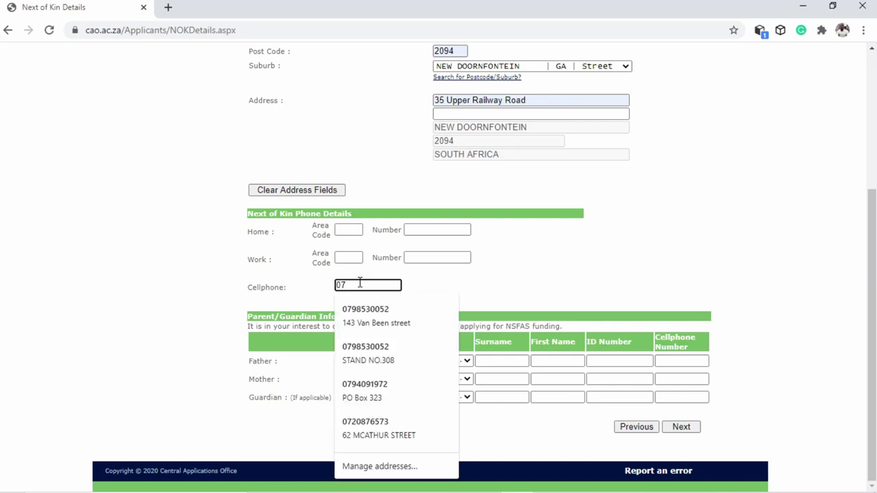
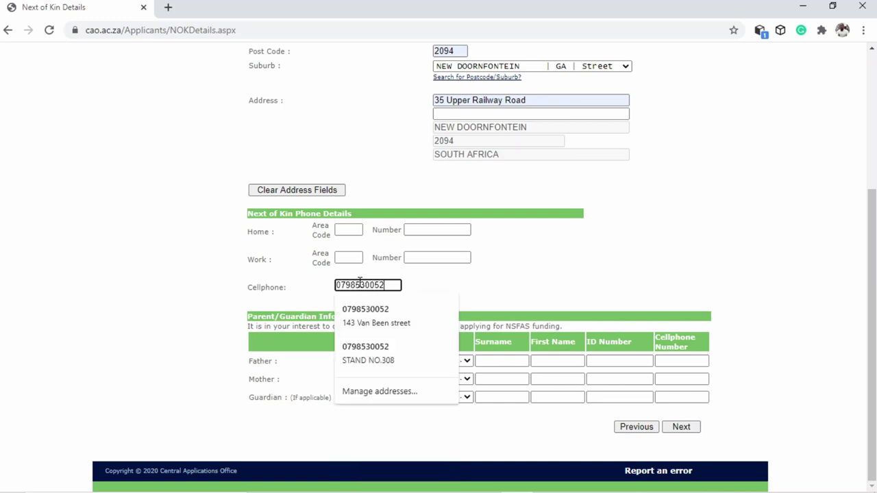
key("Tab")
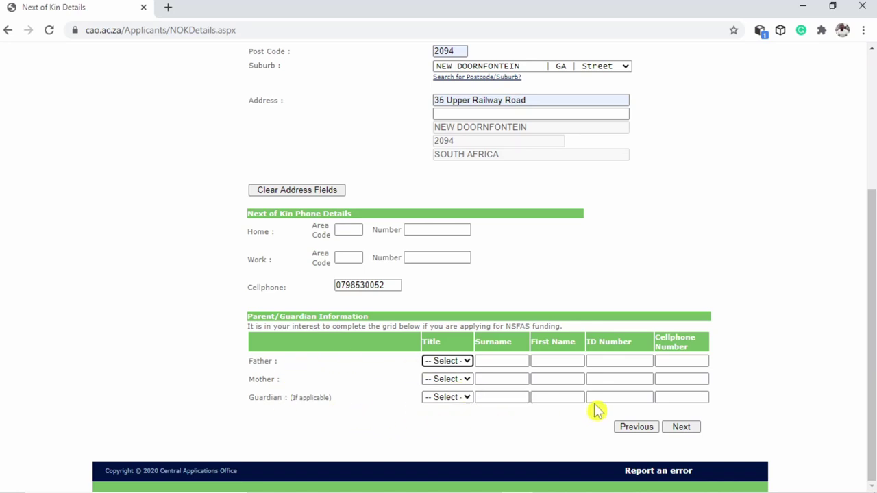
left_click(681, 430)
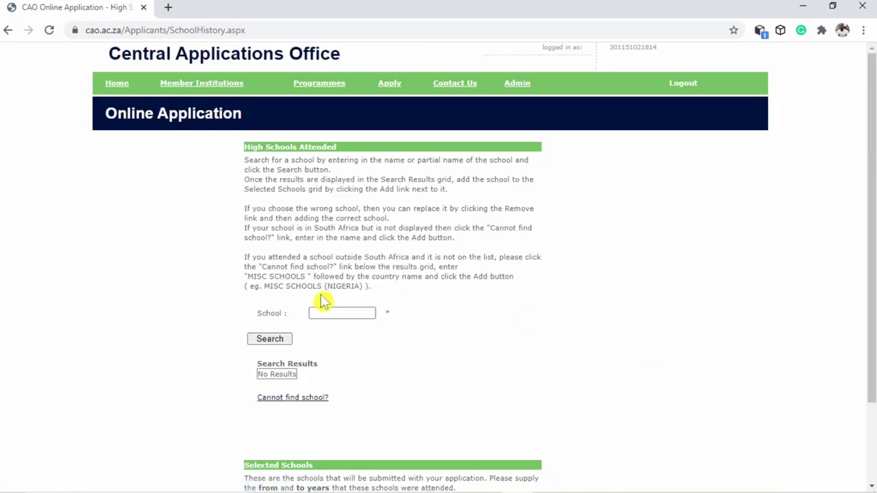
Search for Louieville Combined School and add it to the selected schools
left_click(329, 313)
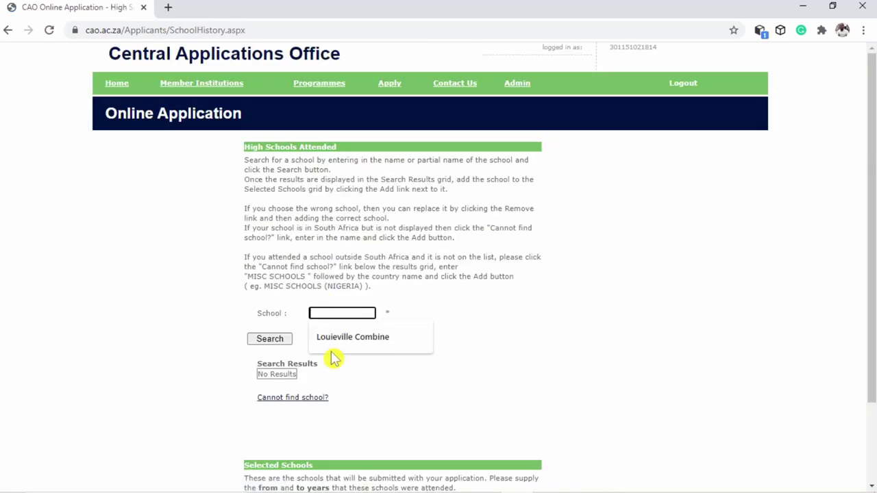
left_click(336, 345)
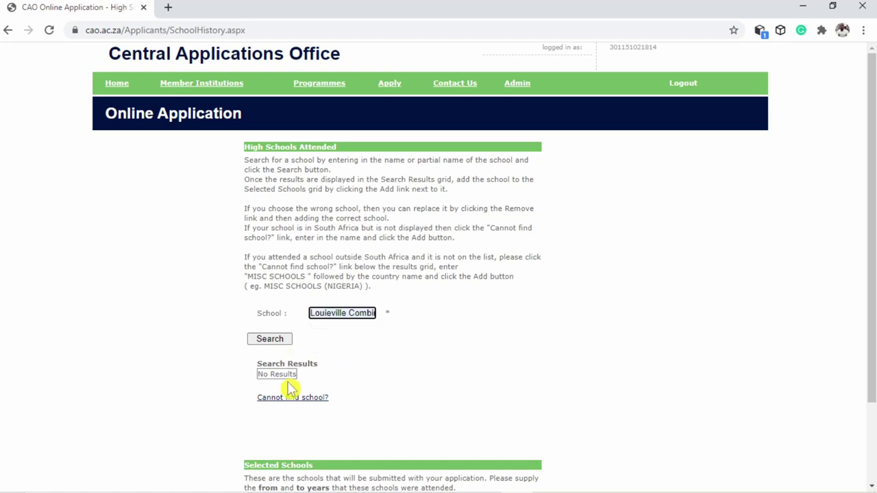
left_click(273, 340)
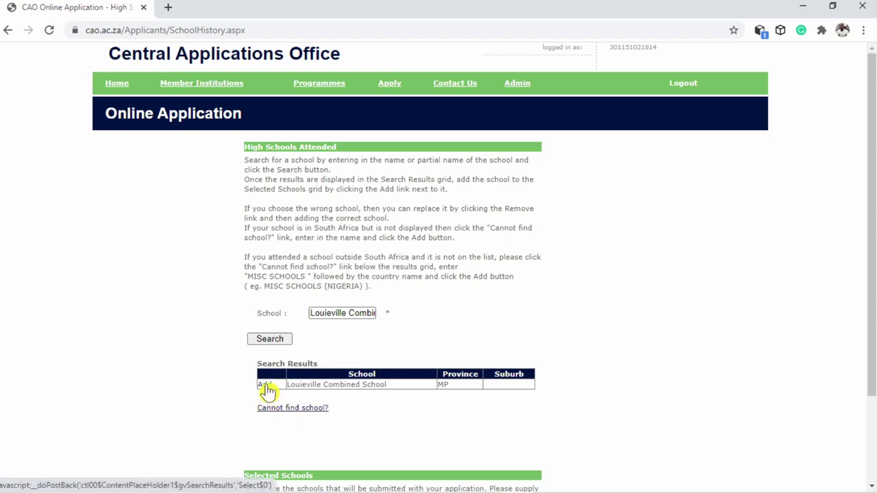
left_click(266, 388)
scroll(454, 391, "down", 2)
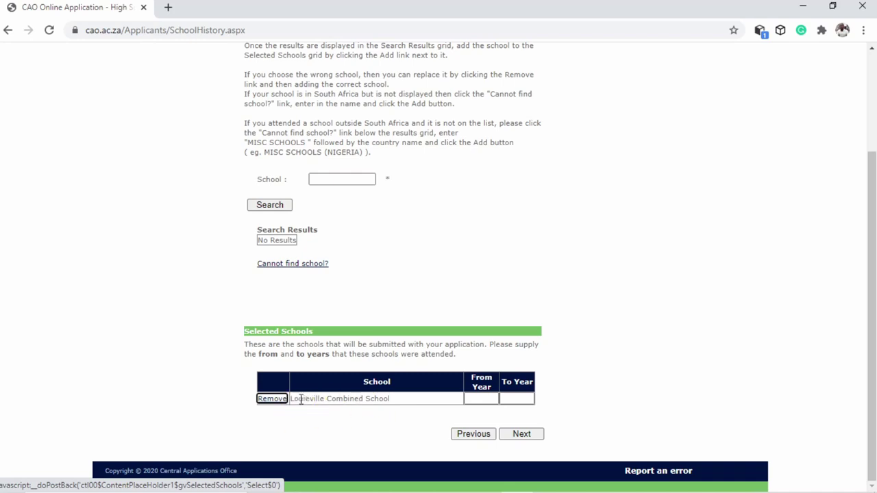
Enter From Year 2012 and To Year 2016, then continue to exam details
left_click(483, 400)
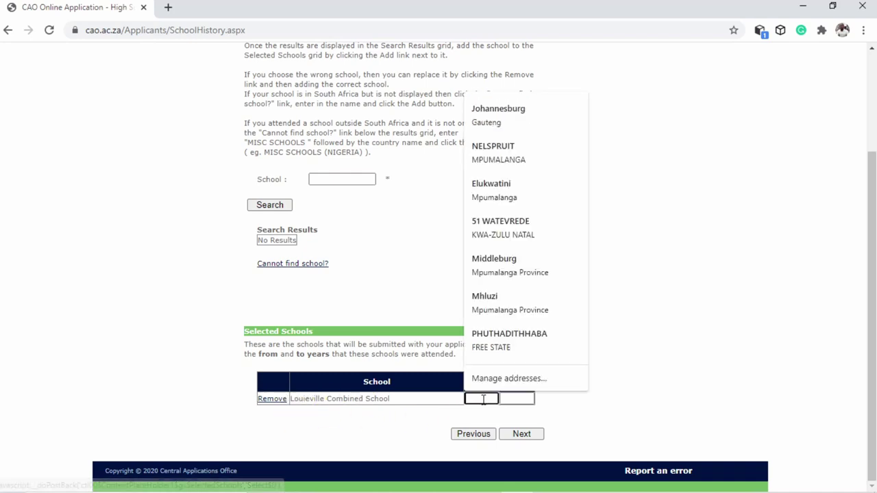
type("201")
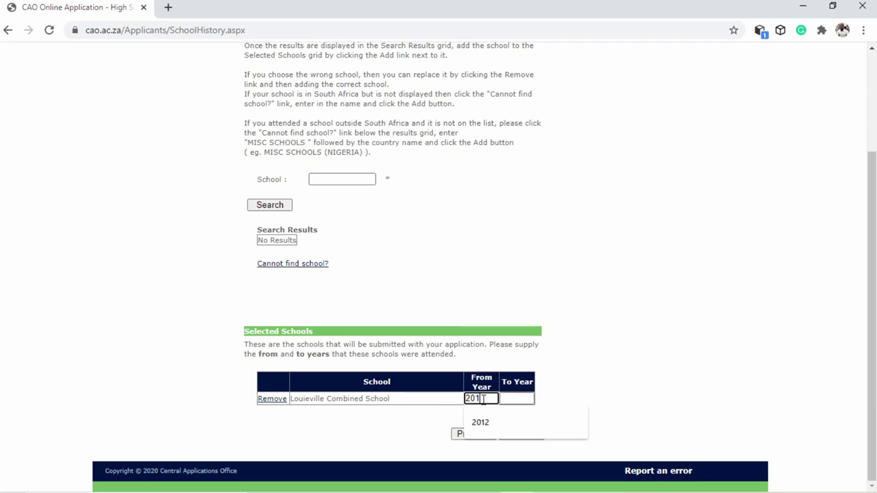
type("2")
left_click(518, 400)
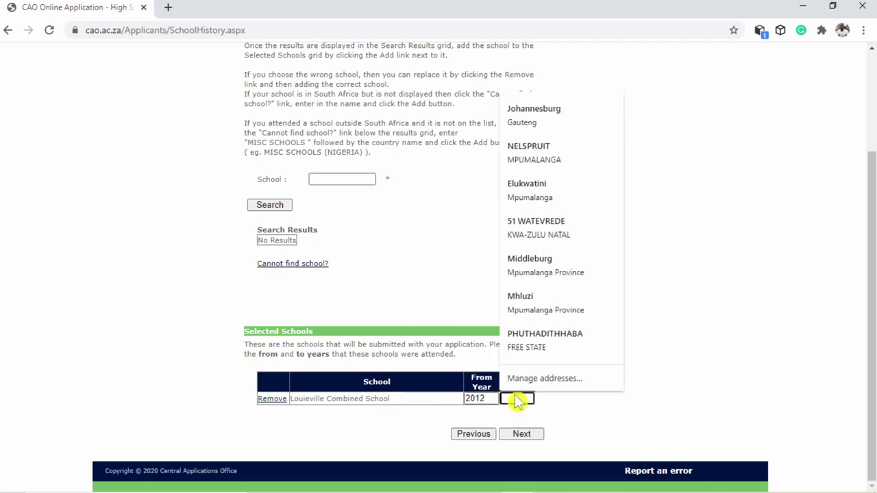
type("2016")
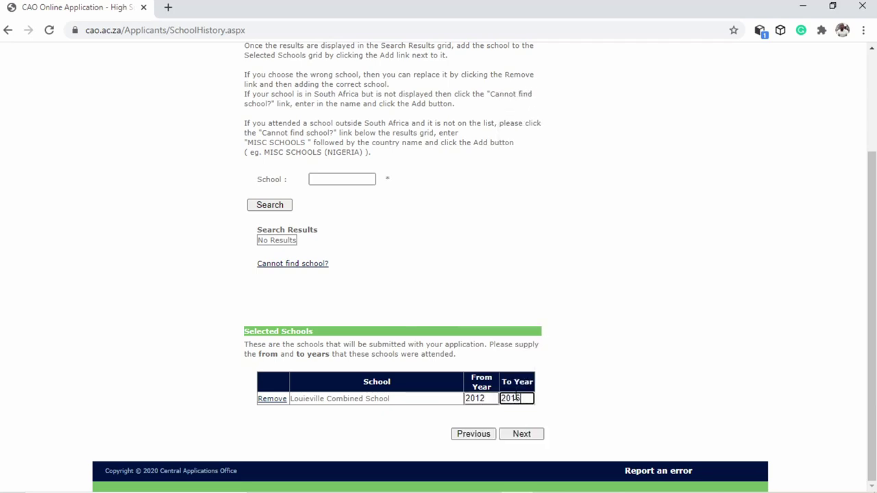
left_click(524, 435)
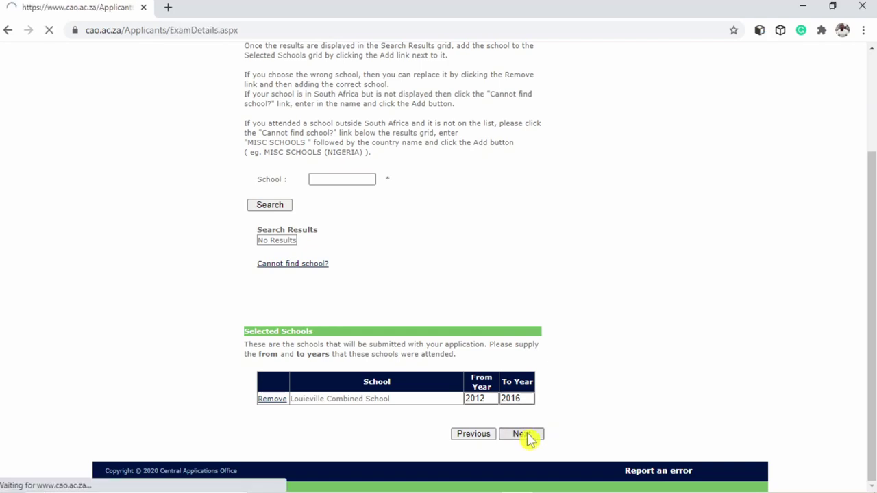
Tick National Senior Certificate, choose Mpumalanga as exam authority, and try to continue
scroll(565, 364, "down", 1)
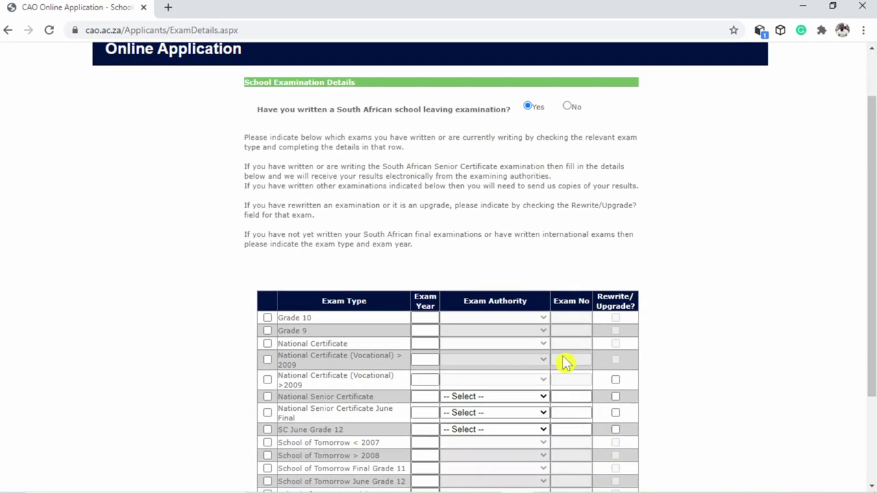
scroll(562, 339, "up", 1)
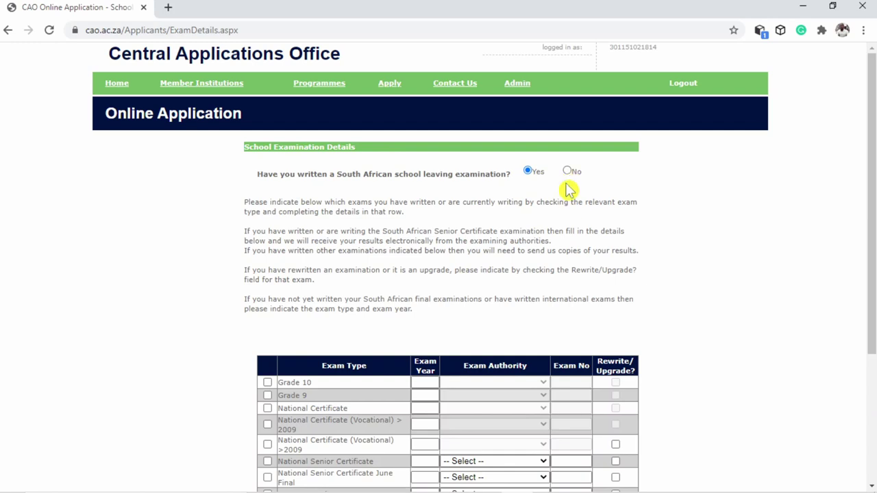
scroll(540, 239, "down", 2)
scroll(540, 239, "down", 2)
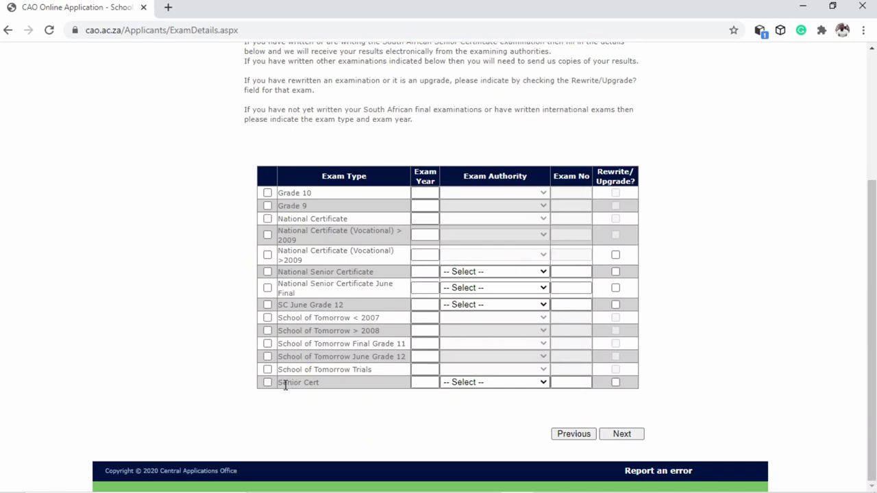
left_click(268, 272)
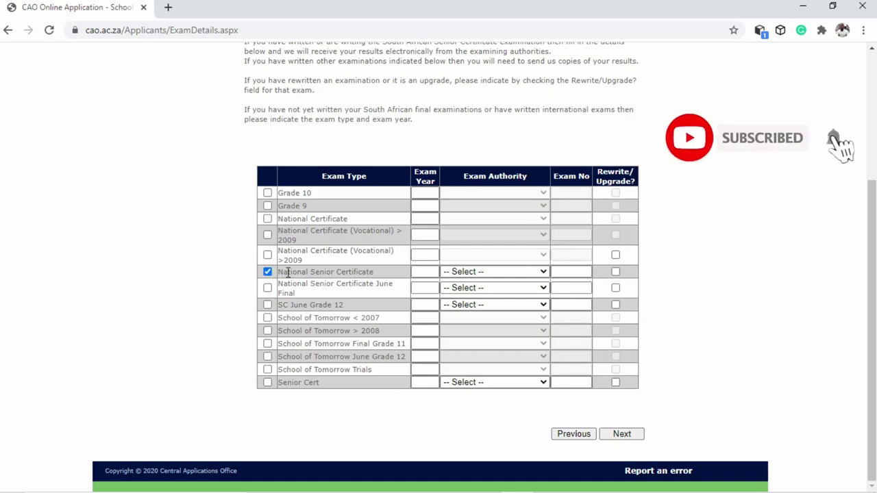
left_click(518, 274)
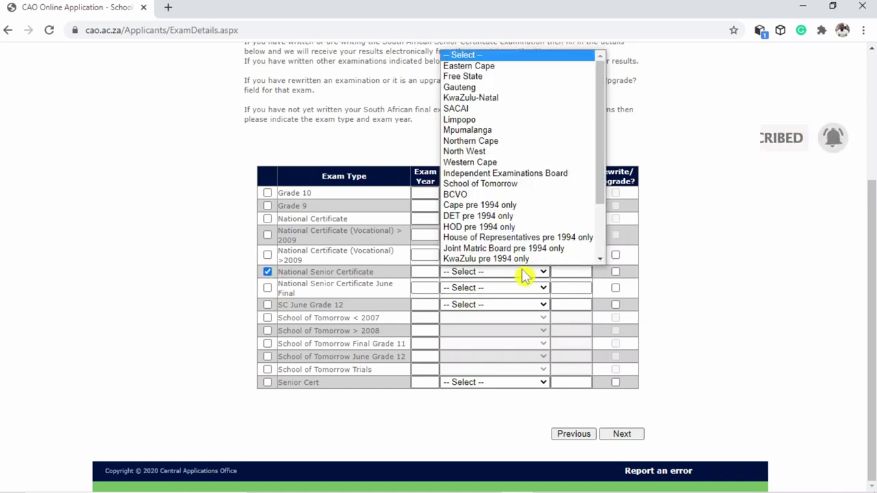
scroll(521, 199, "down", 1)
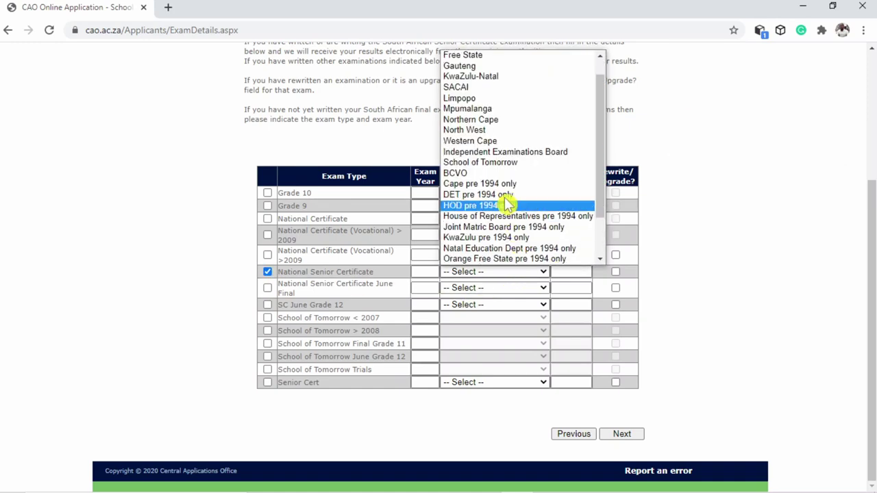
left_click(479, 111)
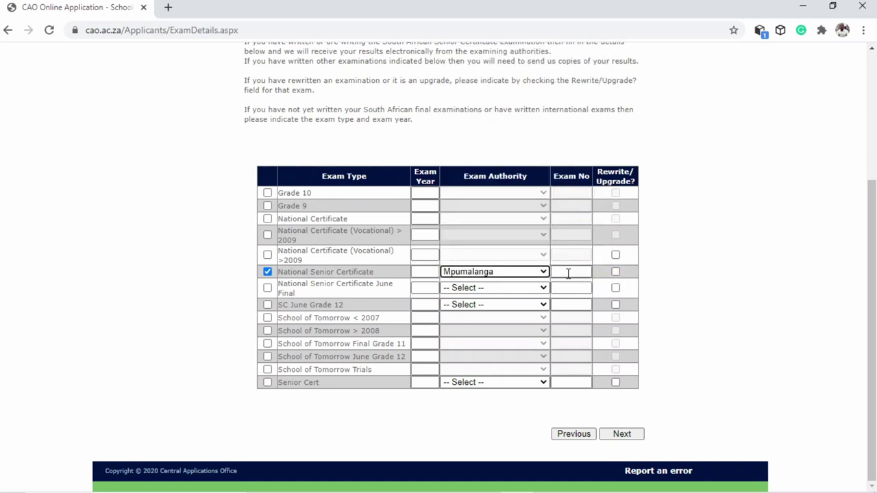
left_click(601, 206)
left_click(621, 435)
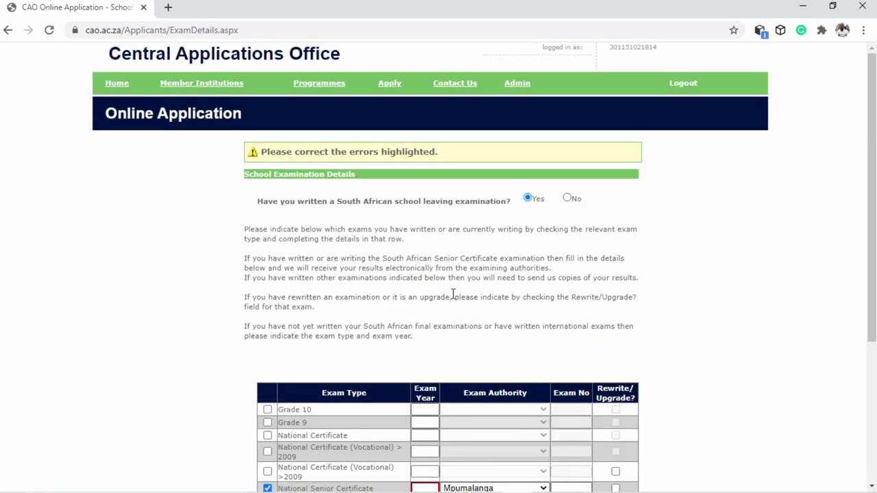
Enter 2016 as the exam year from autofill and go on to the examination results page
scroll(437, 272, "down", 3)
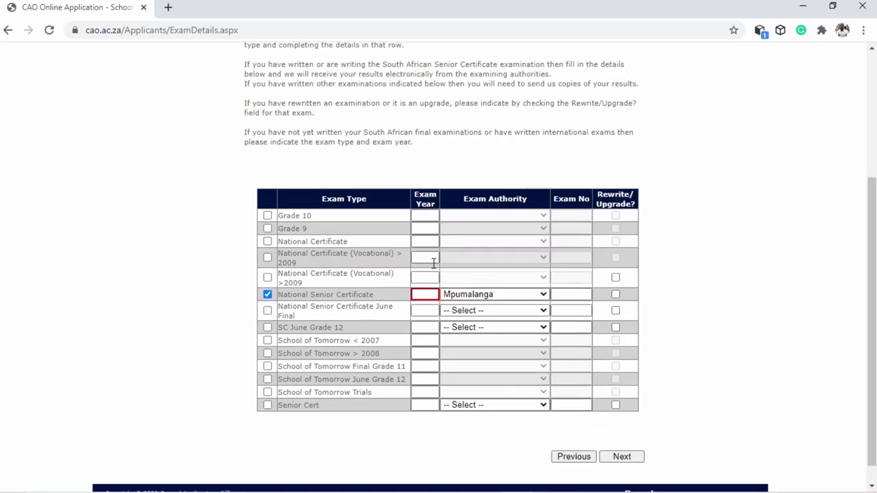
left_click(427, 295)
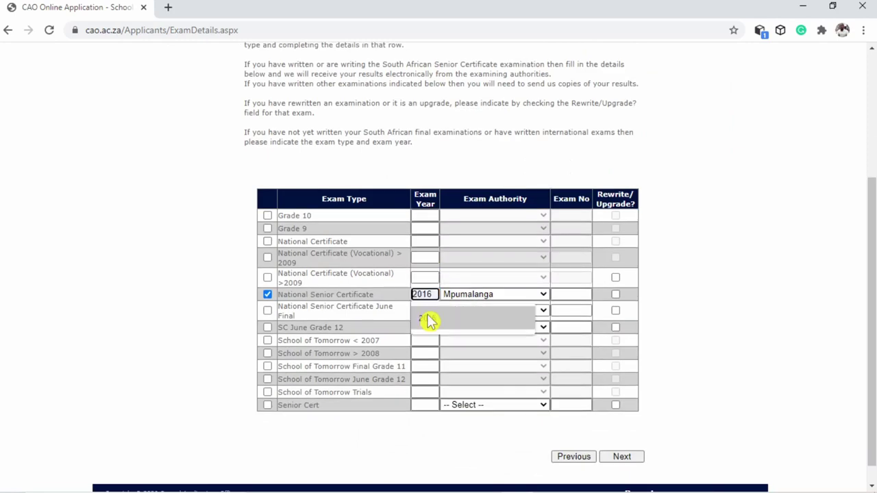
left_click(426, 316)
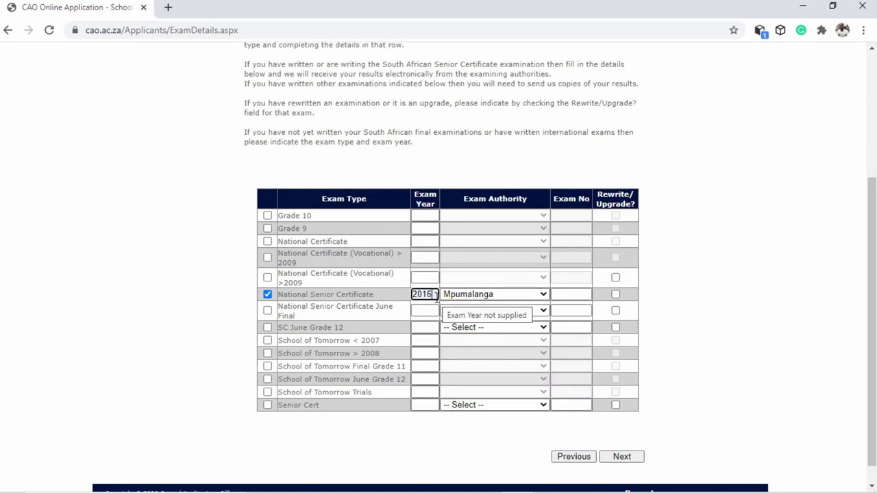
left_click(623, 458)
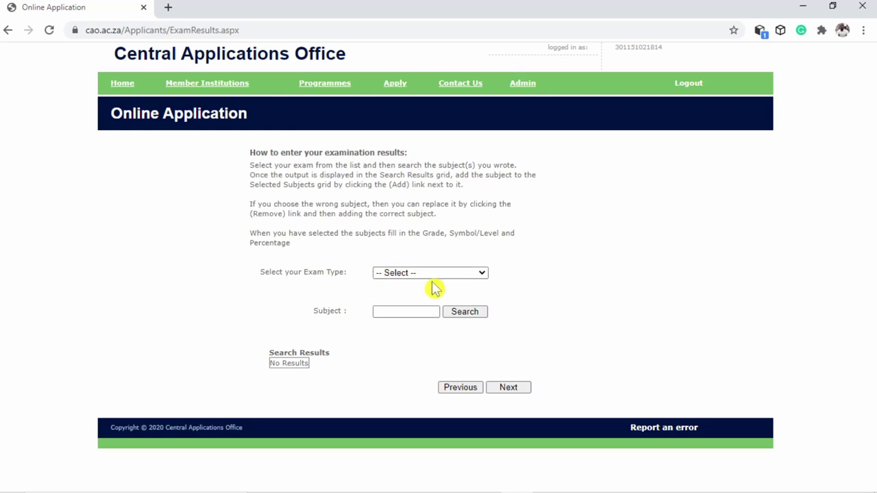
Choose National Senior Certificate as exam type and add Siswati Home Language to selected subjects
left_click(453, 277)
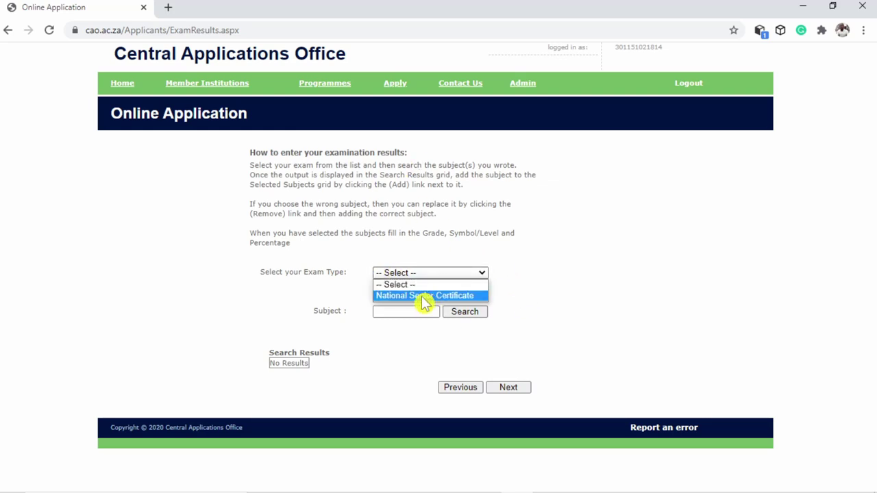
left_click(421, 300)
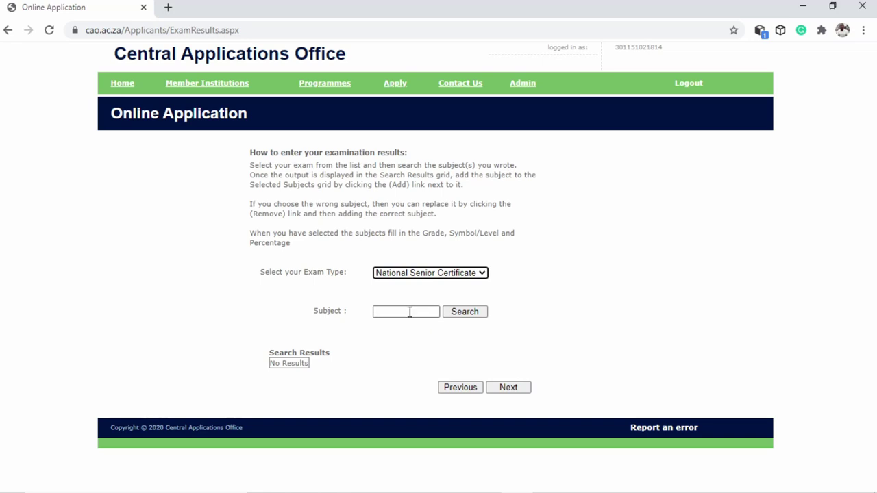
left_click(409, 311)
left_click(418, 336)
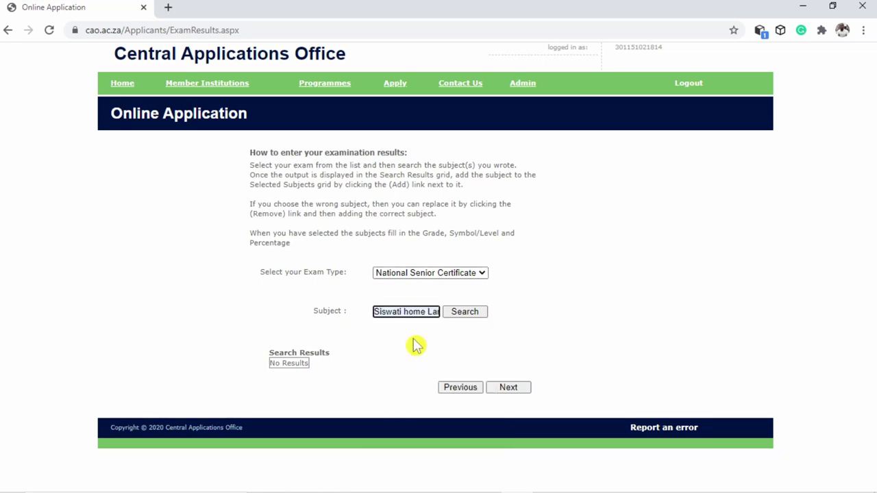
left_click(469, 313)
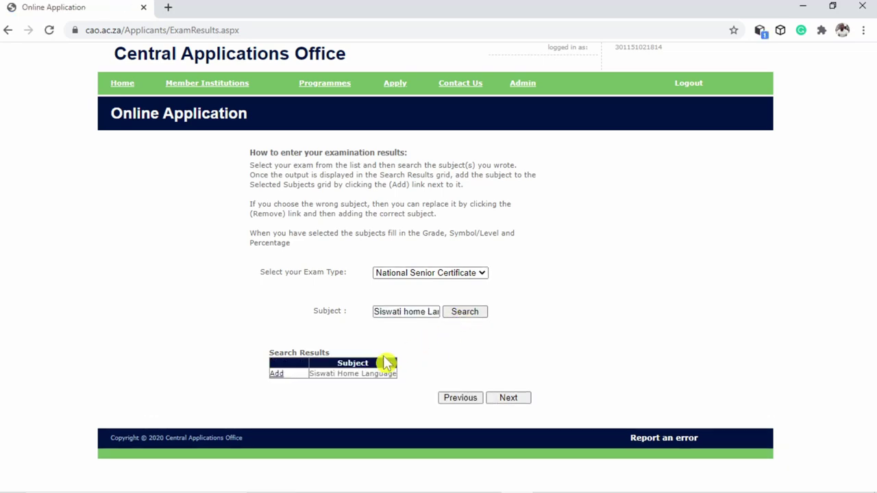
left_click(276, 375)
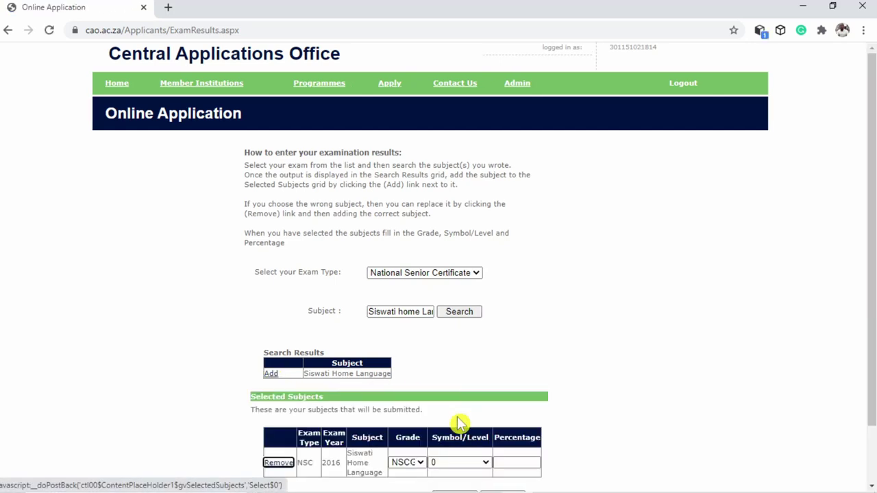
Give Siswati Home Language symbol level 6 and 76 percent
scroll(458, 425, "down", 1)
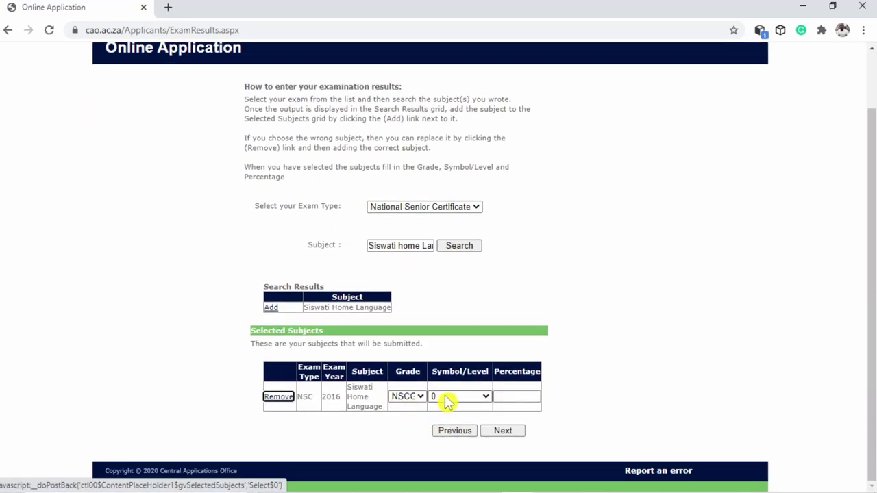
left_click(471, 397)
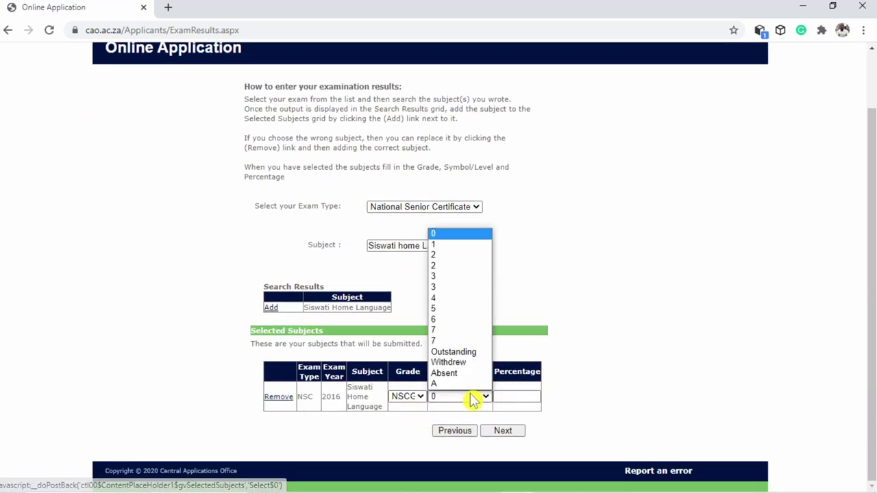
left_click(445, 321)
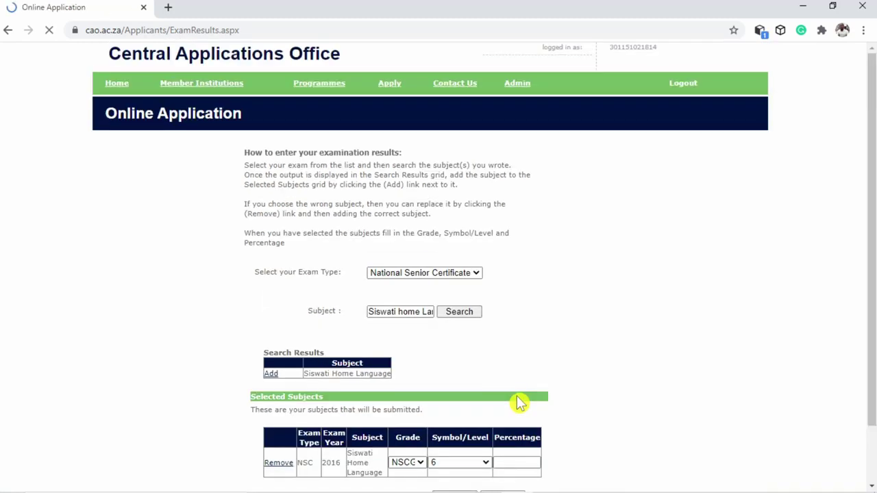
left_click(521, 397)
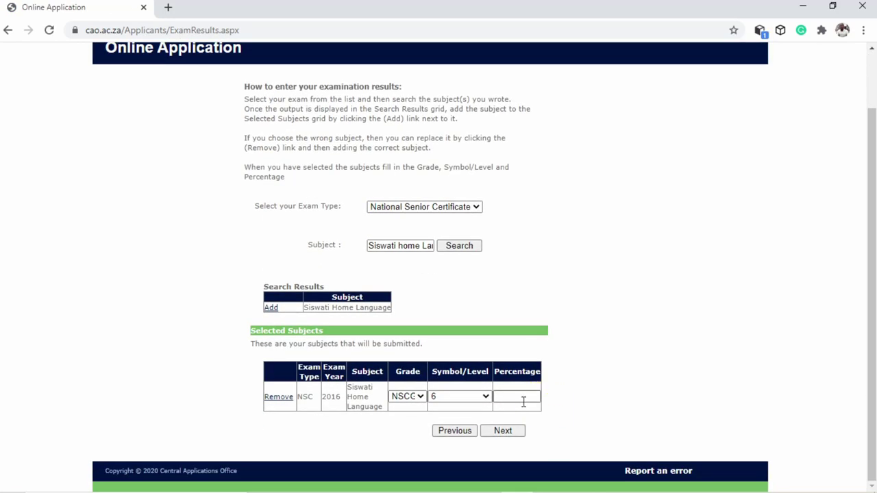
left_click(505, 431)
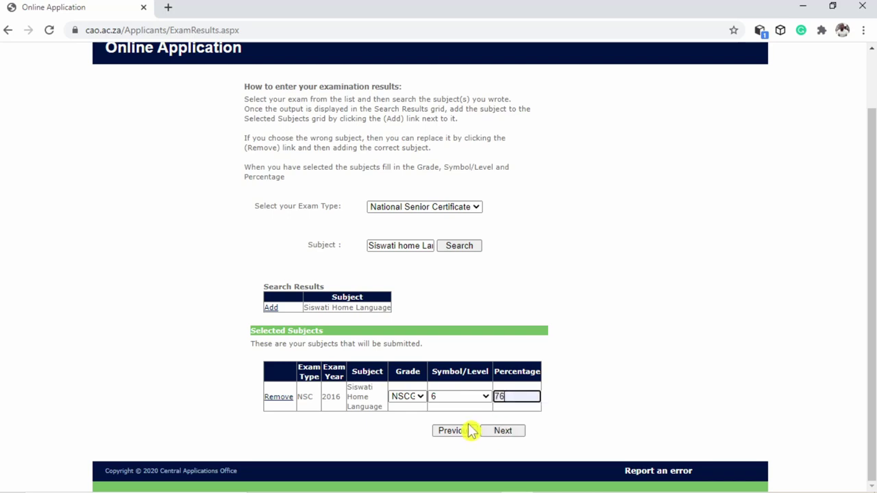
left_click(431, 245)
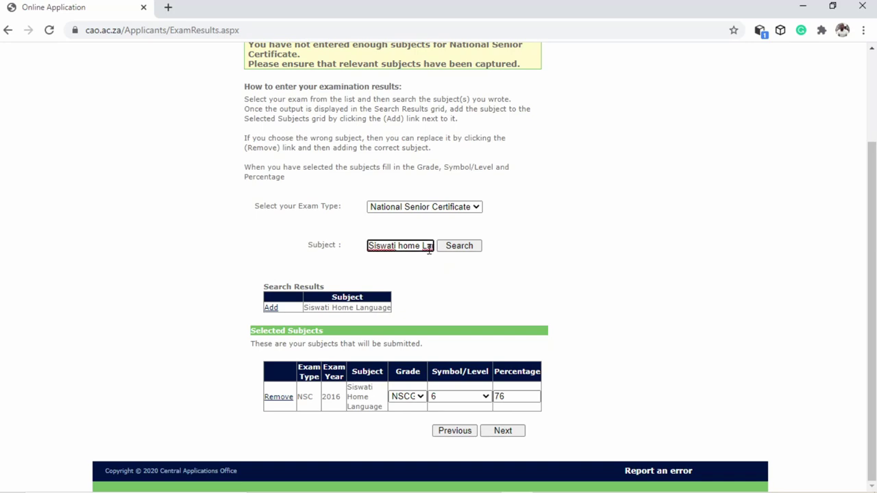
Search 'Eng' and add English First Add Lang to the selected subjects
key("BackSpace")
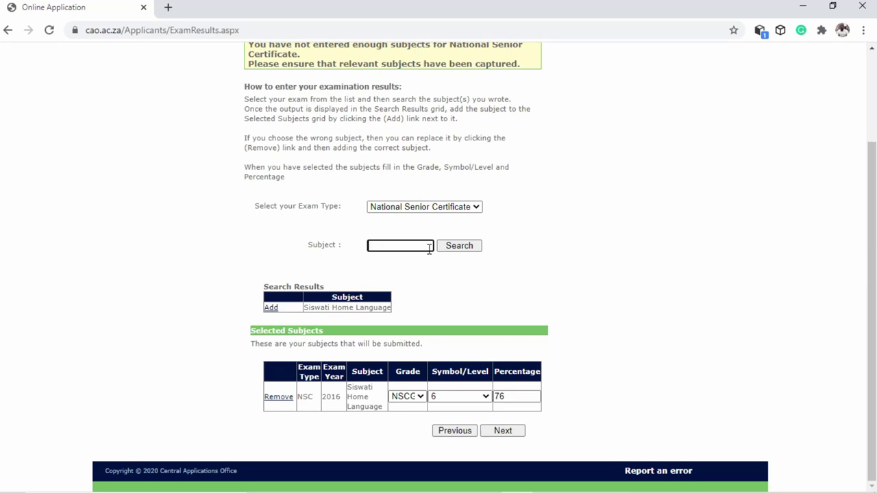
type("E")
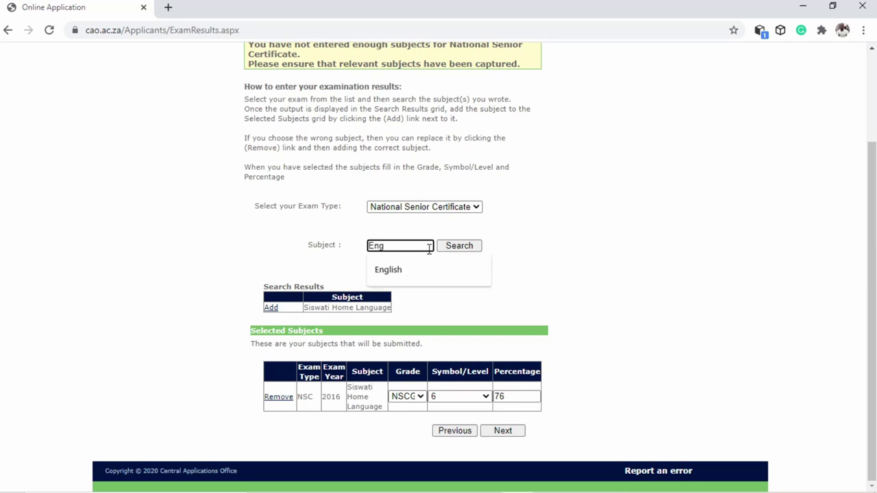
type("ng")
left_click(379, 270)
left_click(470, 248)
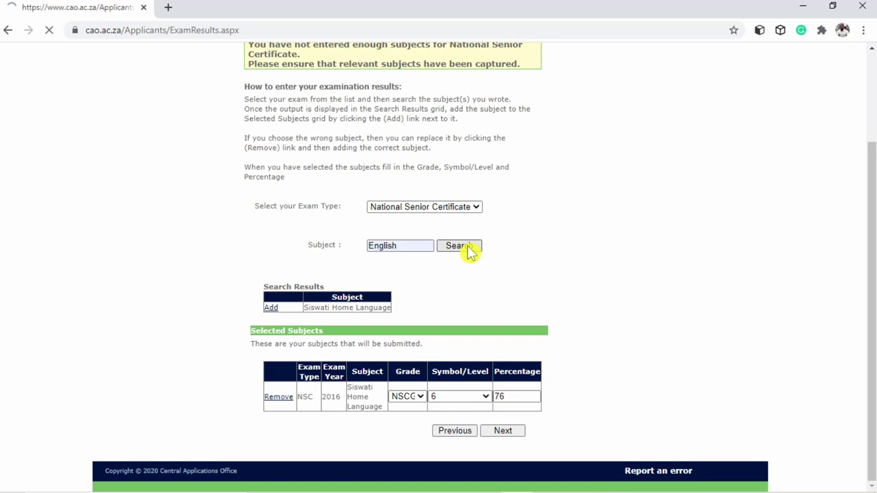
scroll(336, 419, "down", 3)
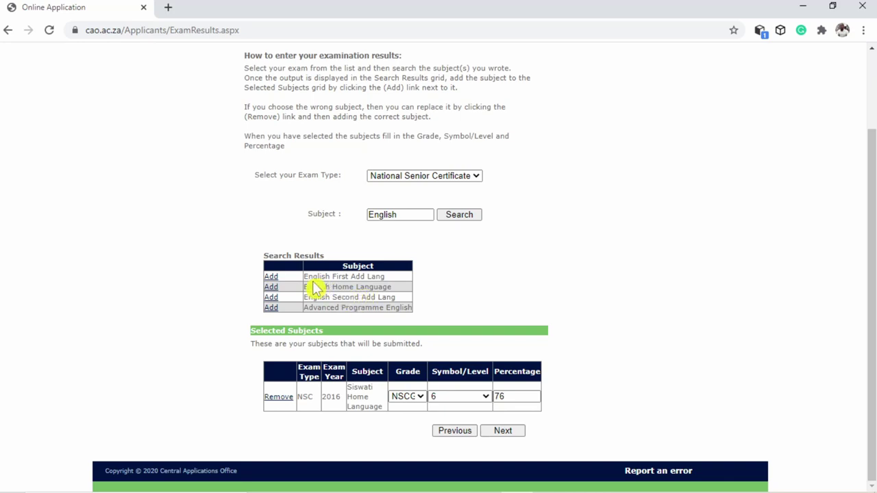
left_click(276, 277)
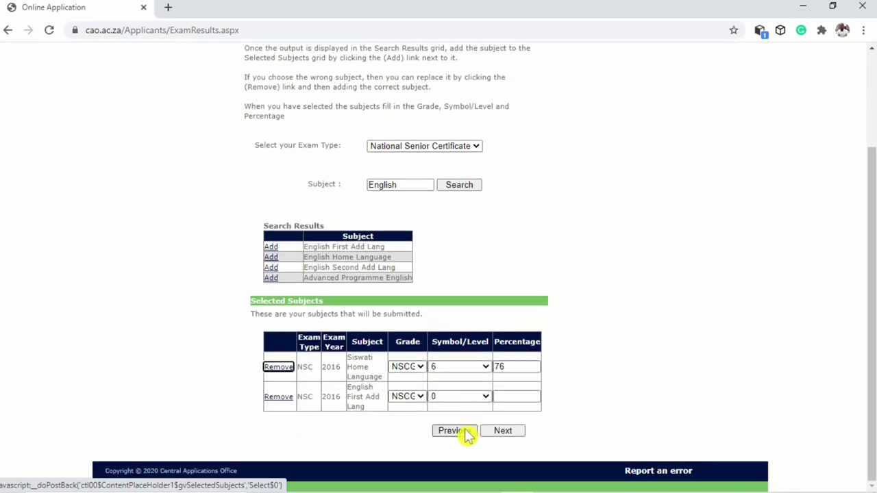
Search for Geography and add it to the selected subjects
left_click(417, 182)
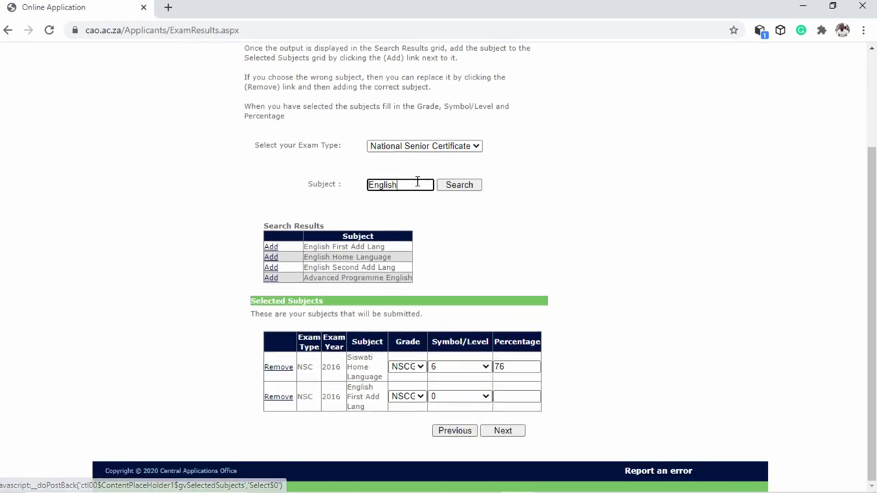
key("BackSpace")
key("BackSpace")
key("BackSpace")
key("BackSpace")
key("BackSpace")
key("BackSpace")
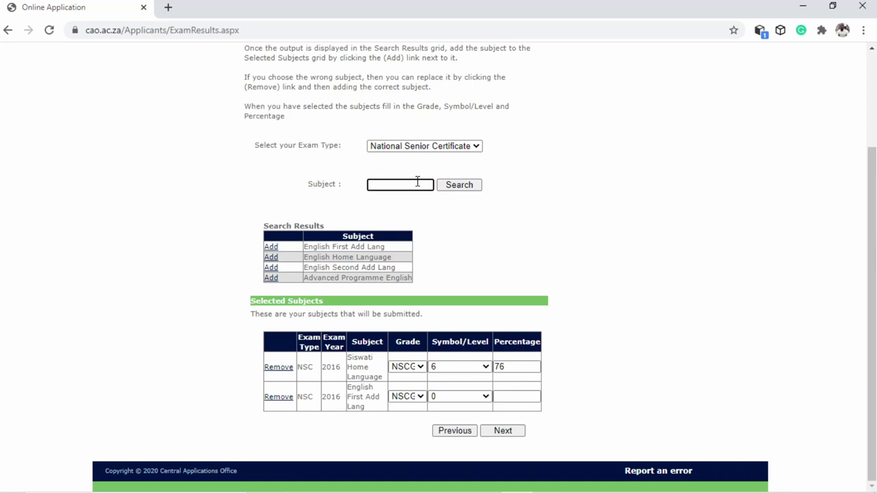
type("graphy")
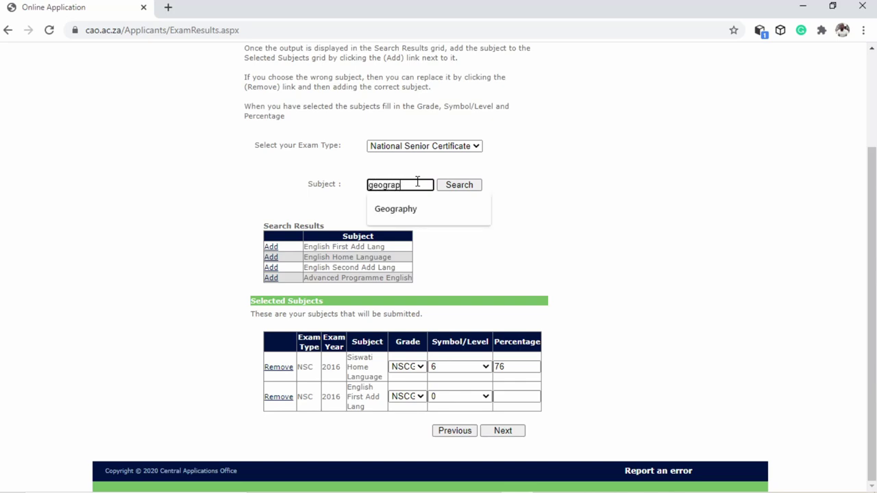
left_click(412, 211)
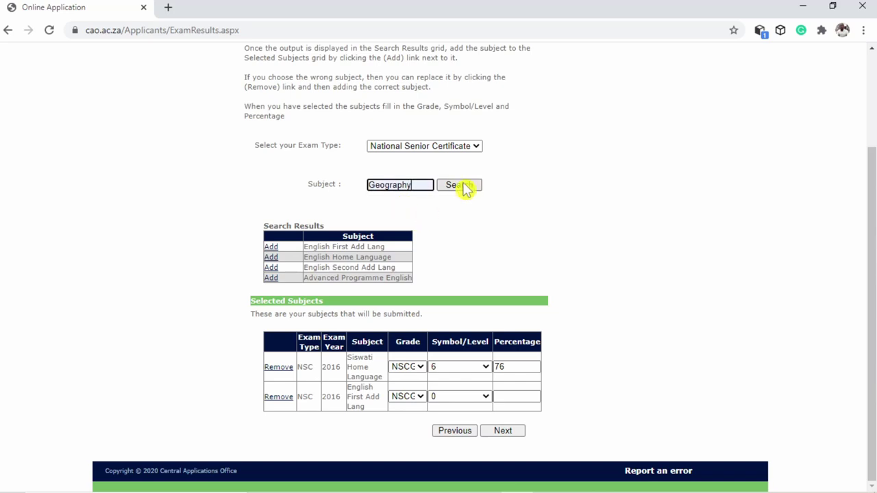
left_click(463, 187)
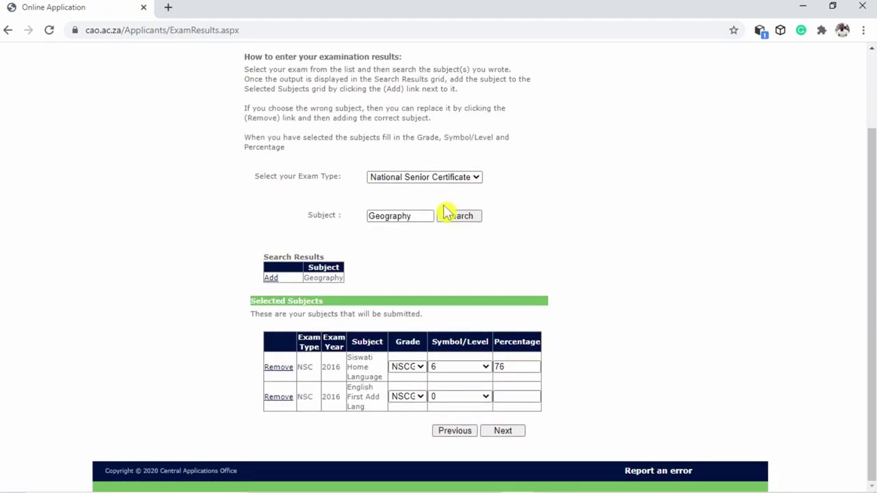
left_click(420, 213)
key("BackSpace")
key("BackSpace")
key("BackSpace")
key("BackSpace")
key("BackSpace")
key("BackSpace")
key("BackSpace")
key("BackSpace")
key("BackSpace")
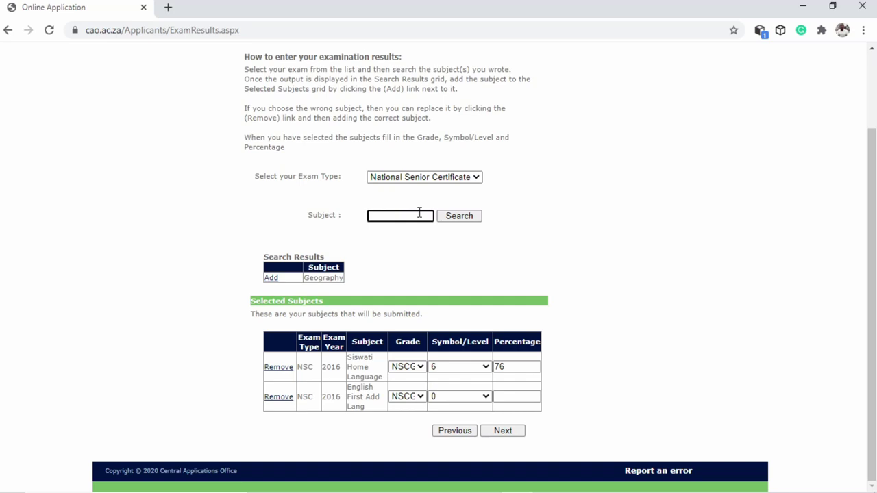
left_click(273, 279)
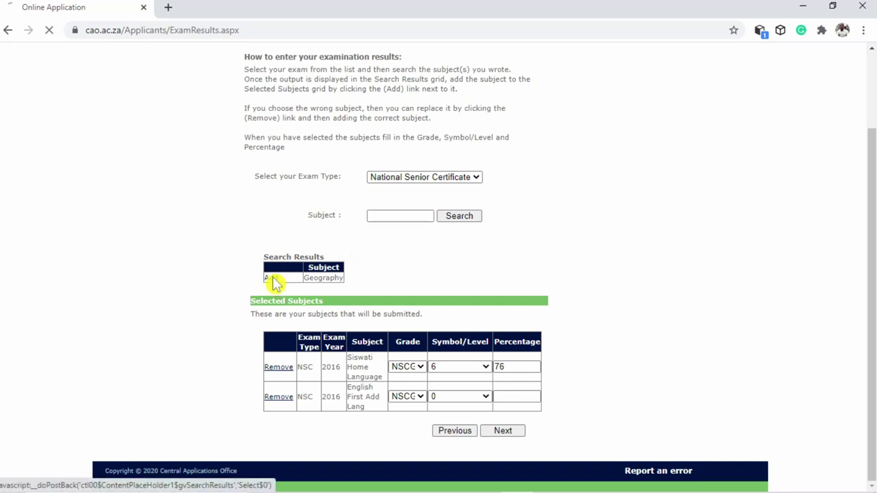
Search for Mathematics, add it to the selected subjects, and clear the search box
left_click(399, 214)
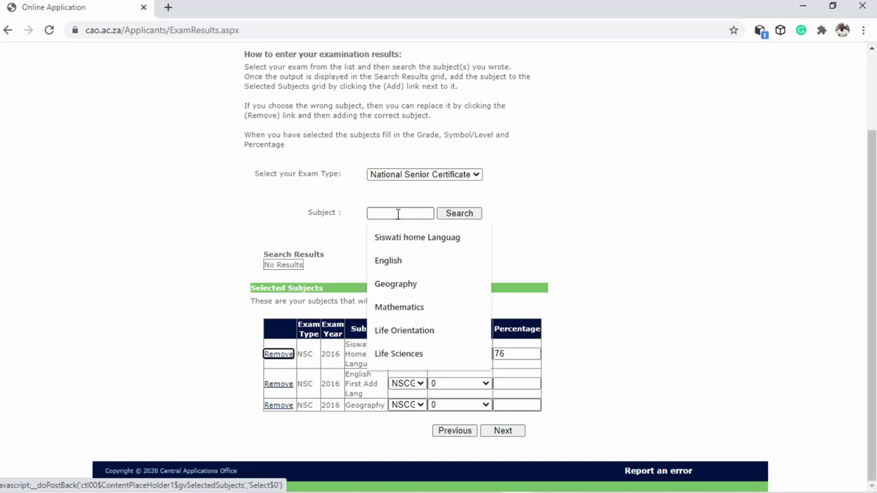
left_click(401, 308)
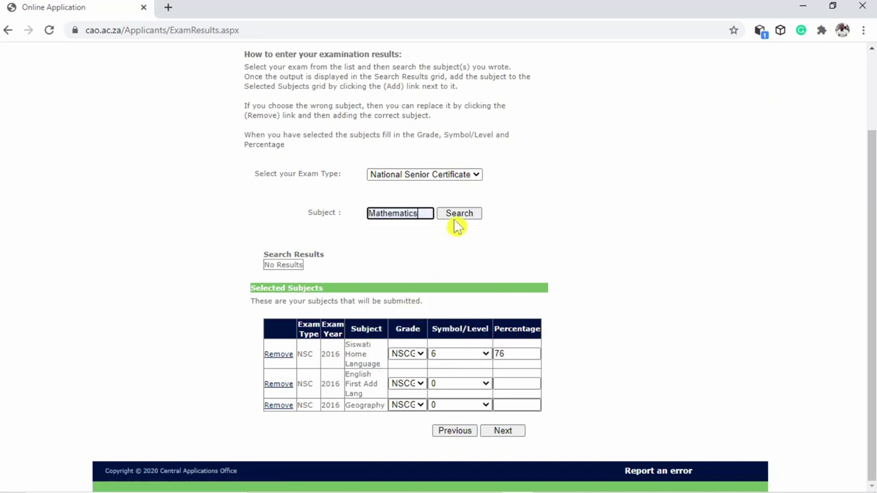
left_click(458, 214)
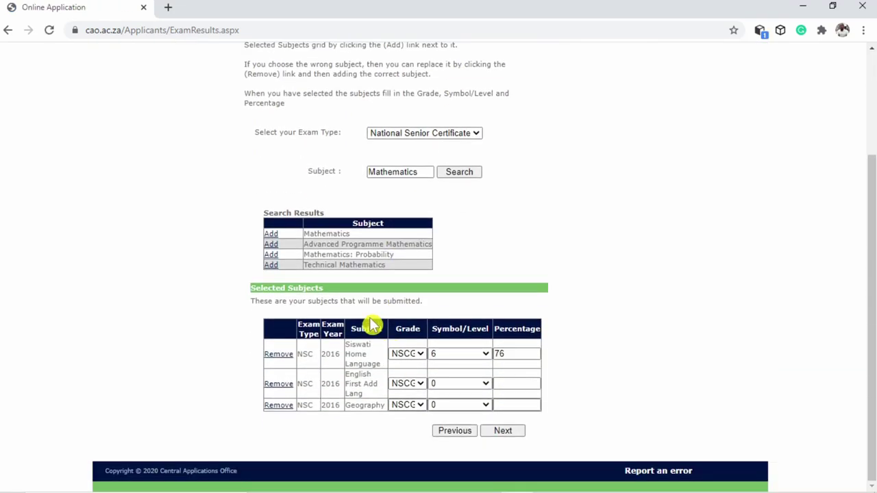
left_click(271, 235)
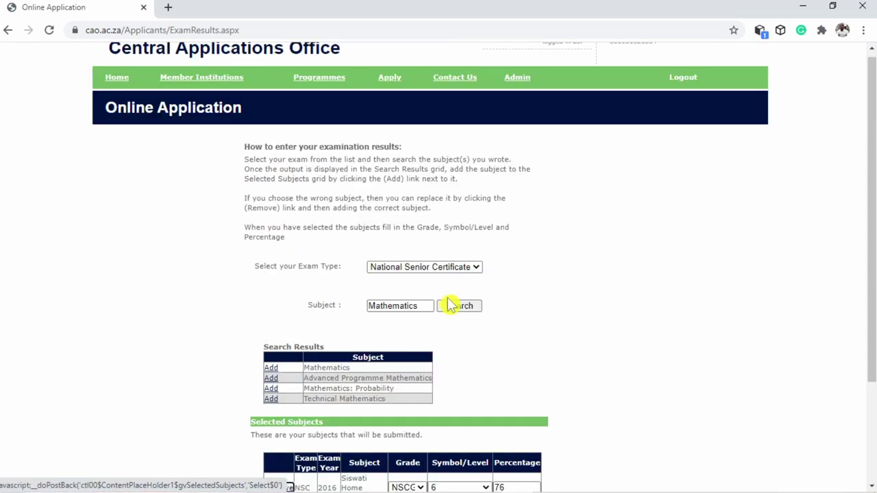
left_click(425, 169)
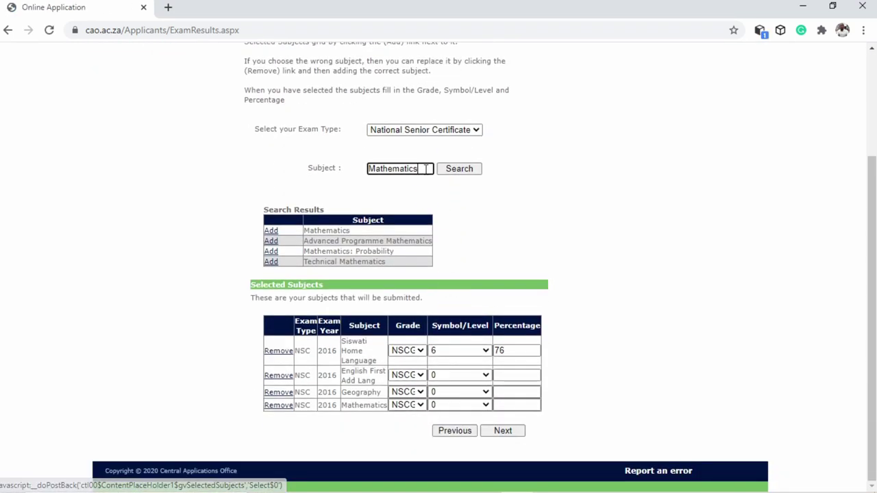
key("BackSpace")
key("BackSpace")
key("BackSpace")
key("BackSpace")
key("BackSpace")
key("BackSpace")
key("BackSpace")
key("BackSpace")
key("BackSpace")
key("BackSpace")
key("BackSpace")
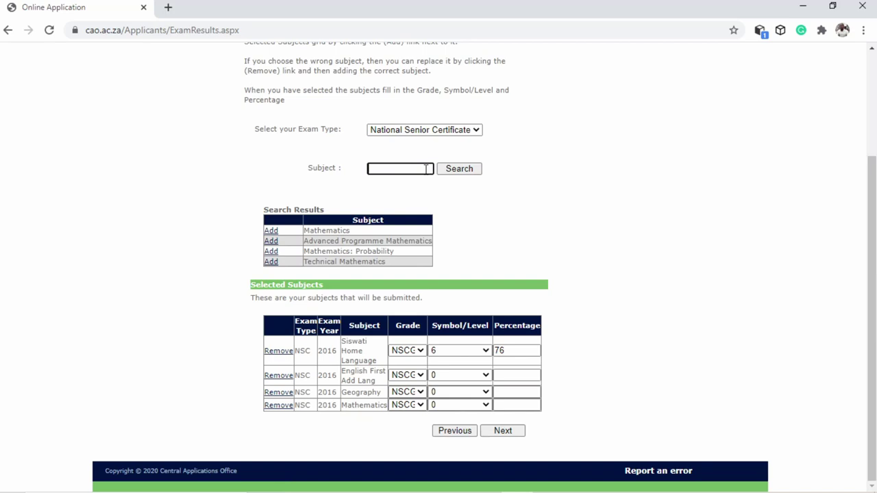
left_click(372, 172)
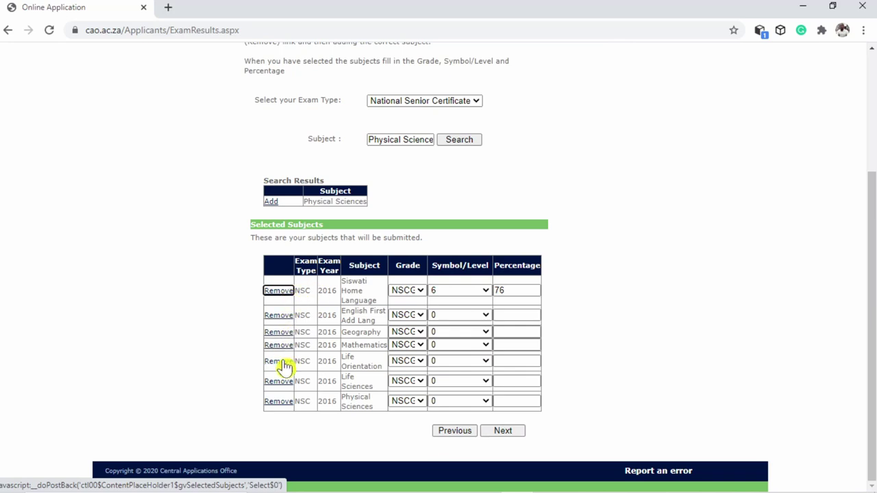
Set English First Add Lang to level 4 with 59%, and Geography to level 5 with 6 entered
left_click(471, 321)
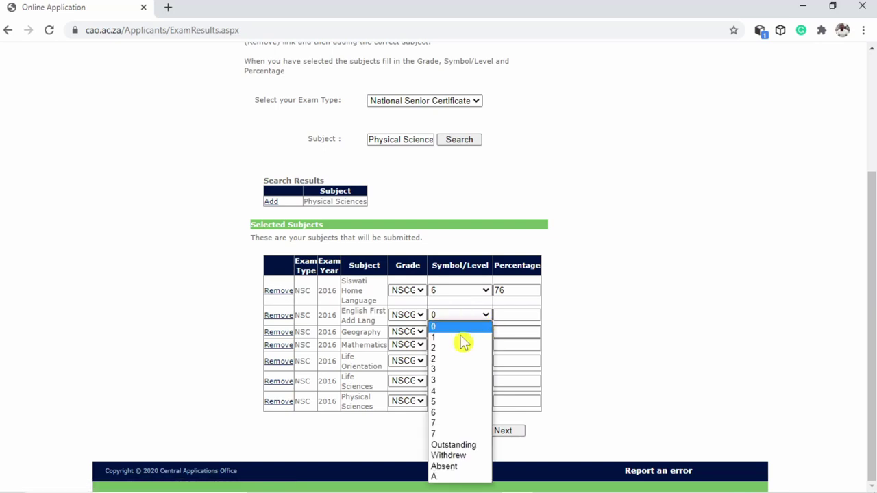
left_click(444, 393)
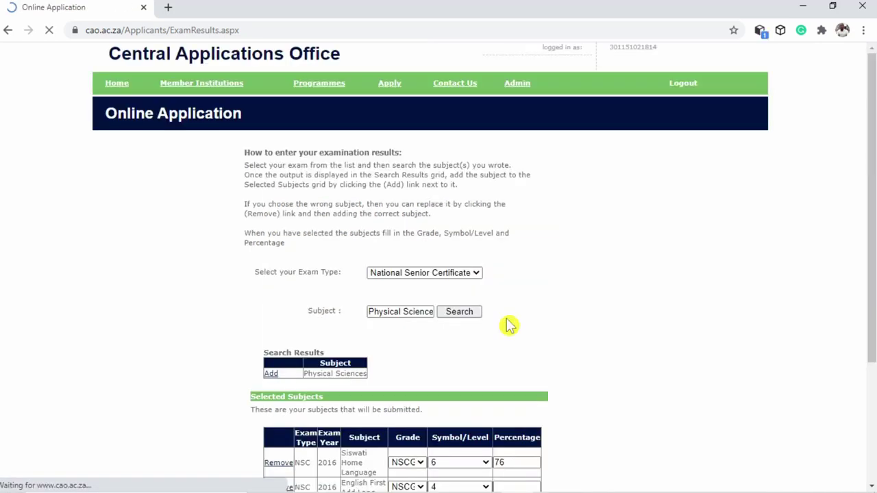
scroll(517, 326, "down", 2)
left_click(515, 315)
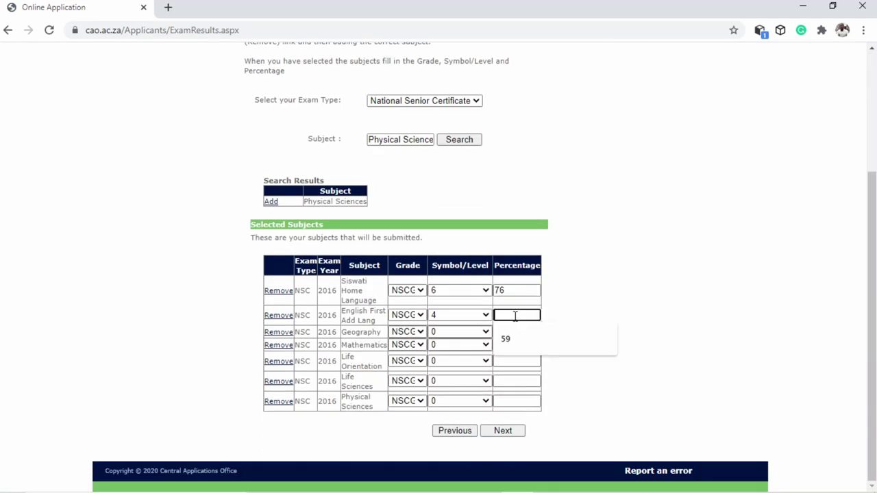
left_click(511, 339)
left_click(461, 335)
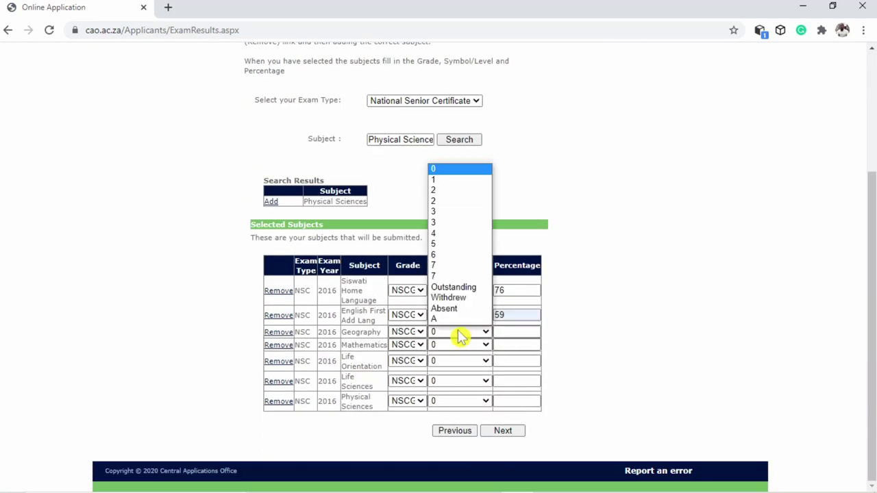
left_click(439, 245)
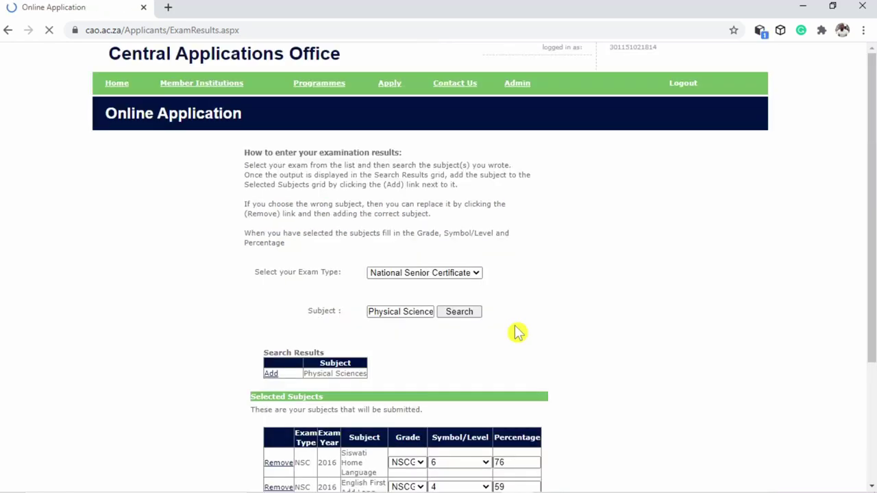
scroll(517, 333, "down", 3)
left_click(513, 329)
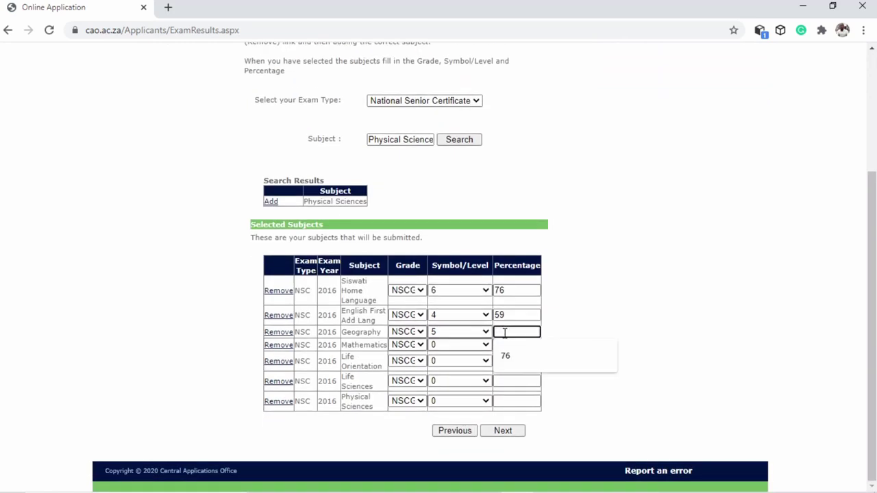
type("65")
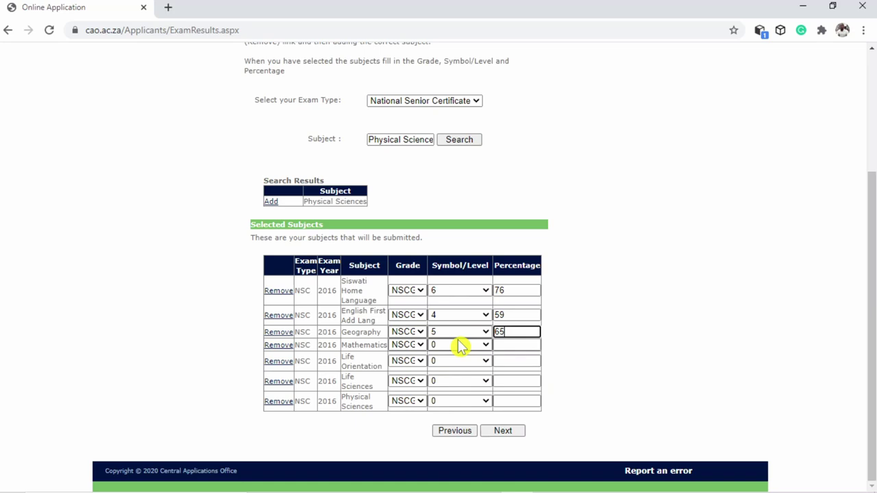
Set Mathematics to level 6 with 76%, Life Orientation to level 5, and save the results
left_click(459, 346)
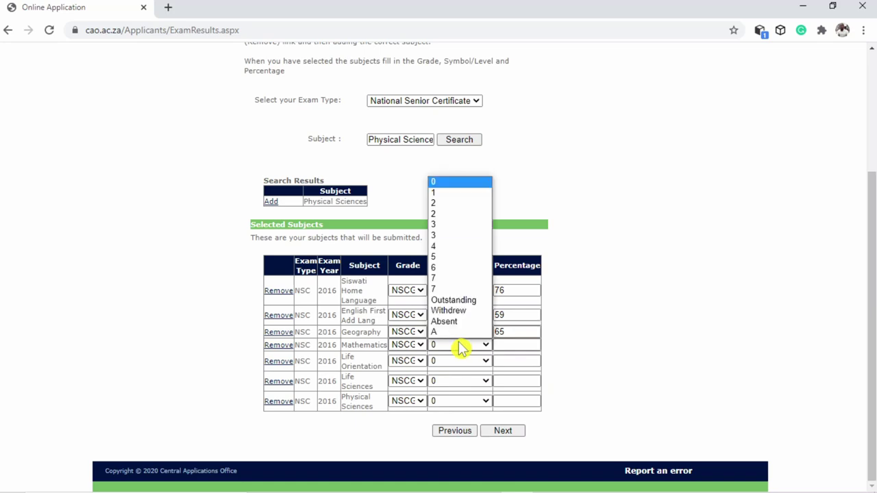
left_click(437, 267)
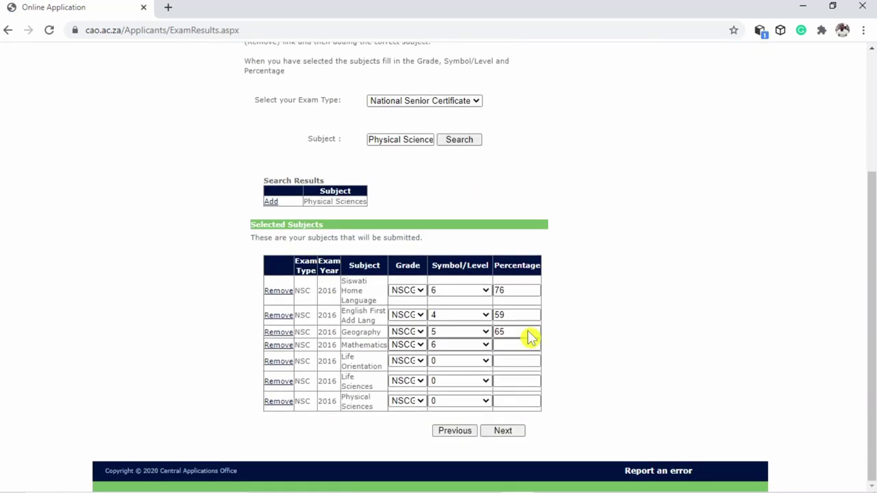
left_click(512, 348)
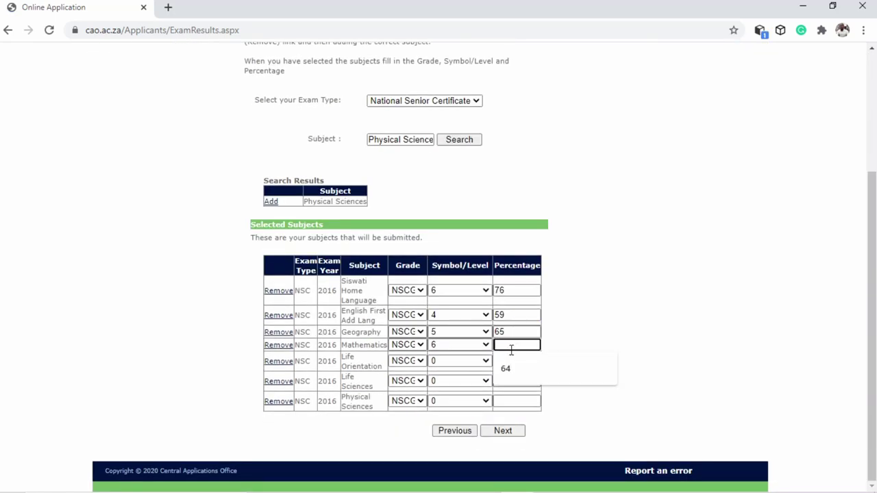
type("76")
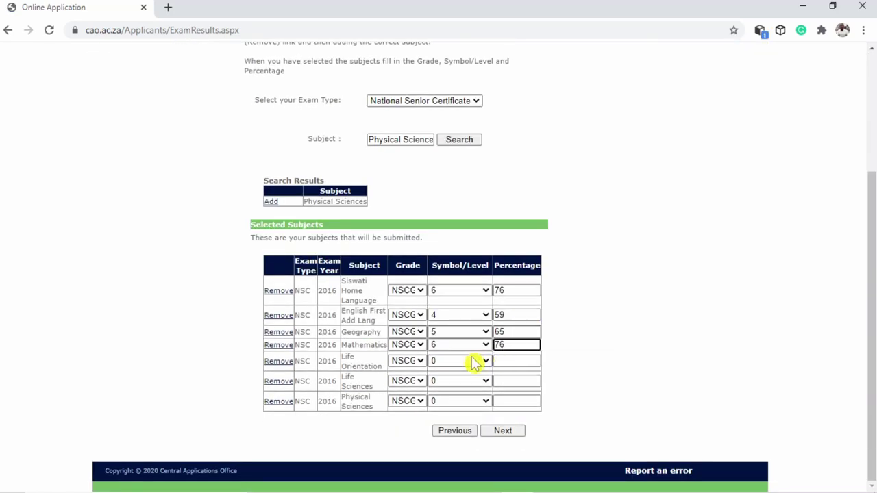
left_click(472, 364)
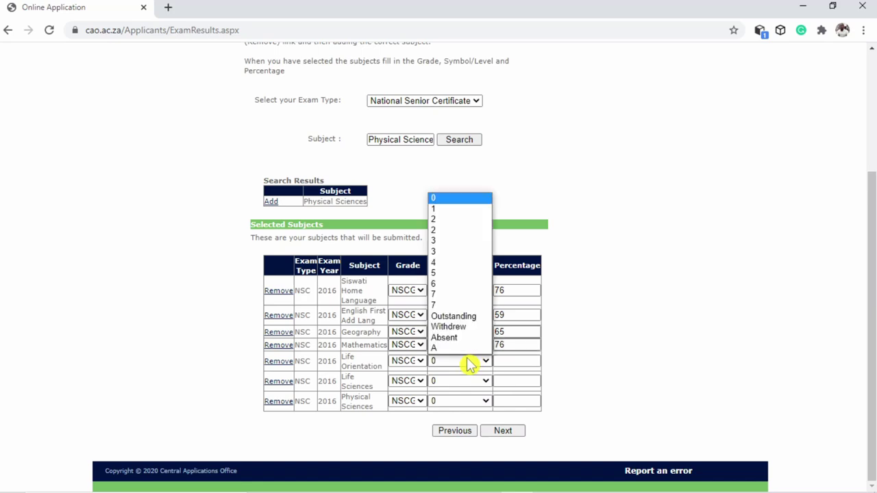
left_click(447, 283)
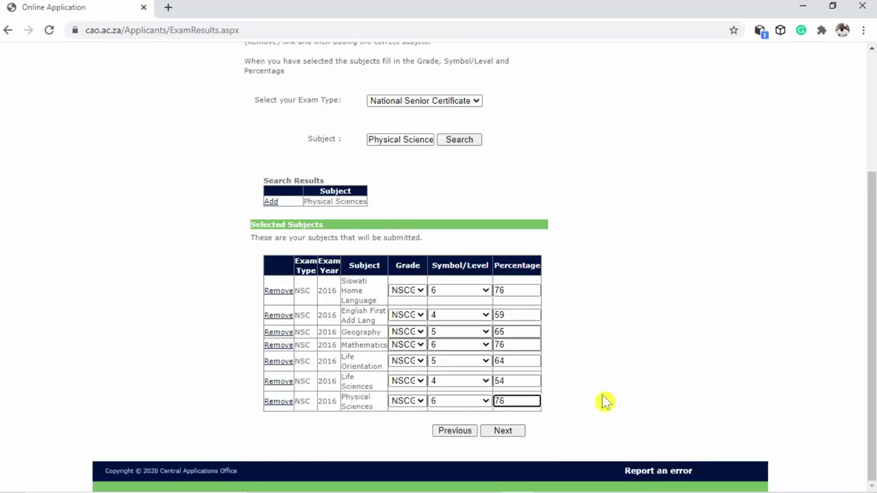
left_click(504, 433)
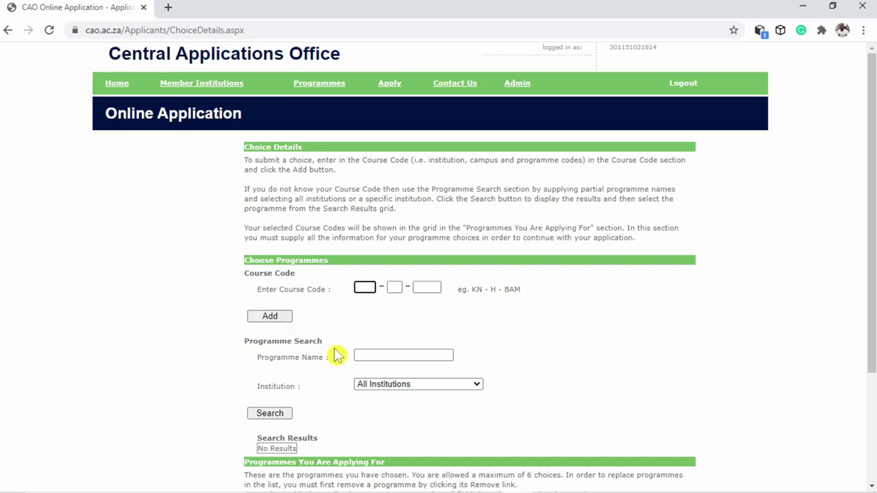
Search programmes by the name 'Industrial' and scroll down to the results grid
left_click(382, 355)
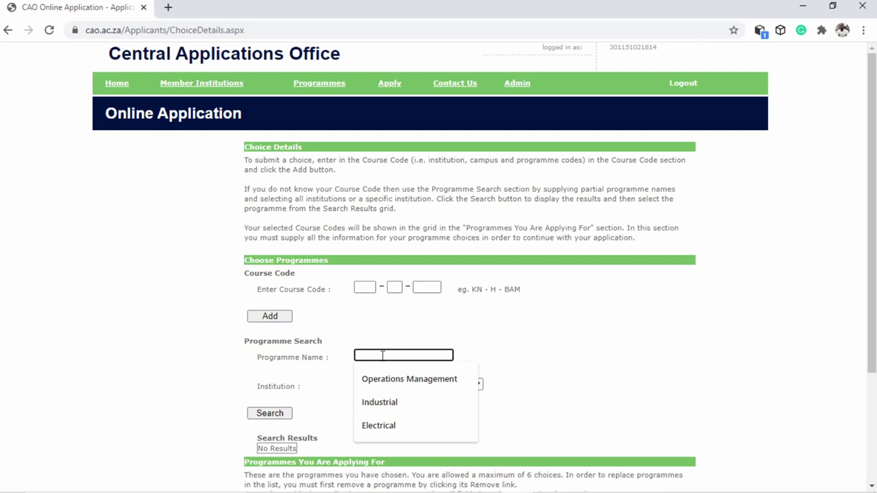
left_click(382, 404)
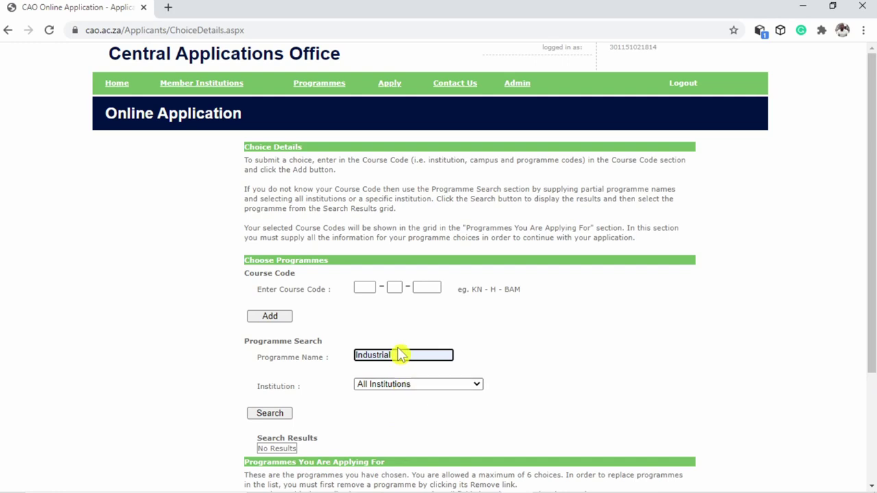
left_click(267, 415)
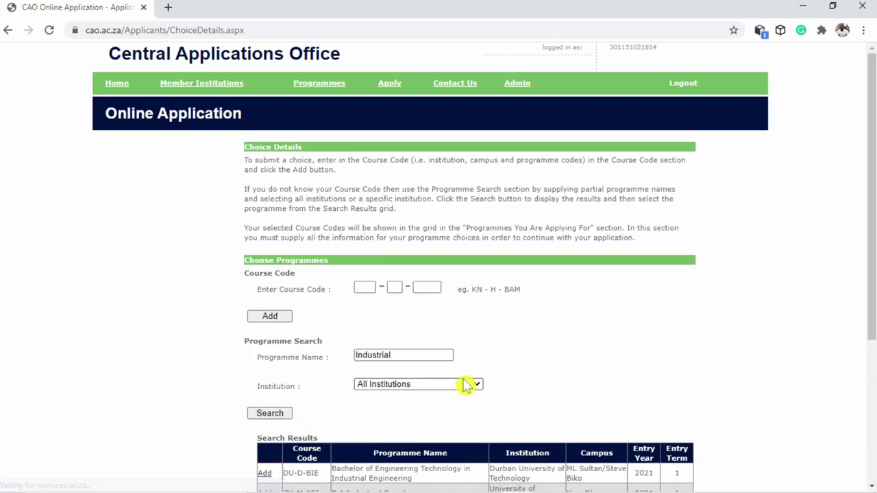
scroll(466, 384, "down", 3)
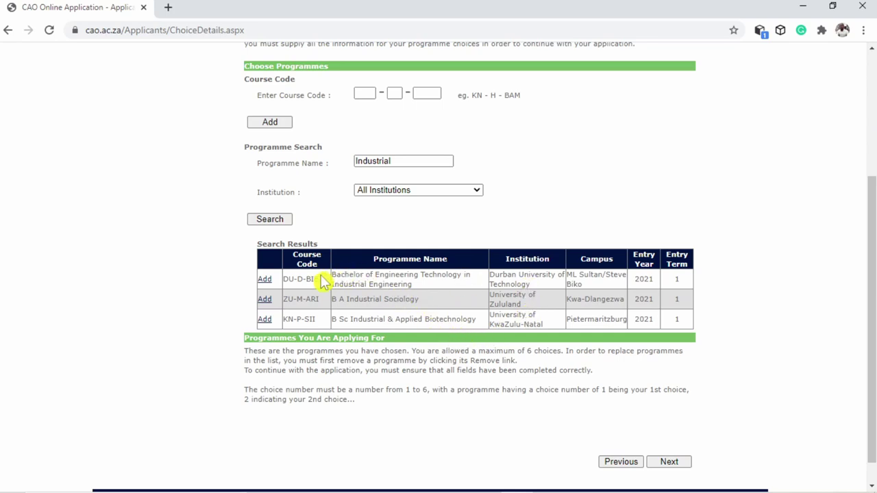
Add Bachelor of Engineering Technology in Industrial Engineering (DU-D-BIE) as choice 1
left_click(265, 281)
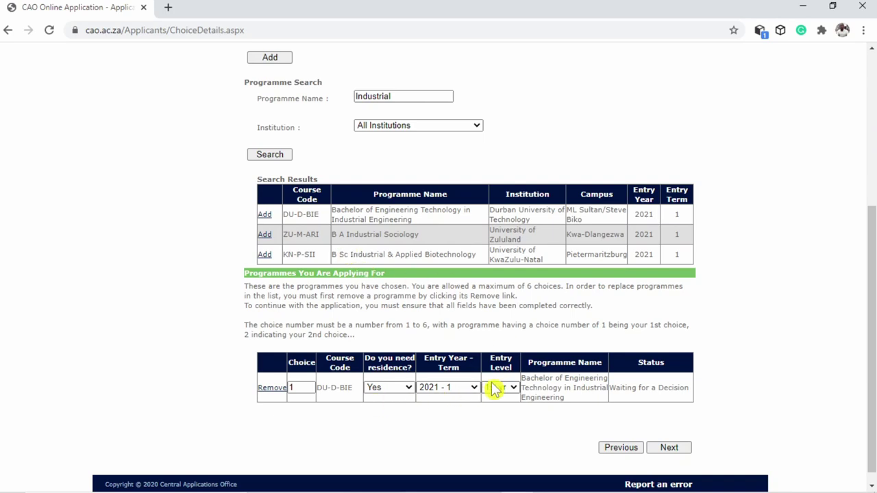
scroll(496, 390, "up", 1)
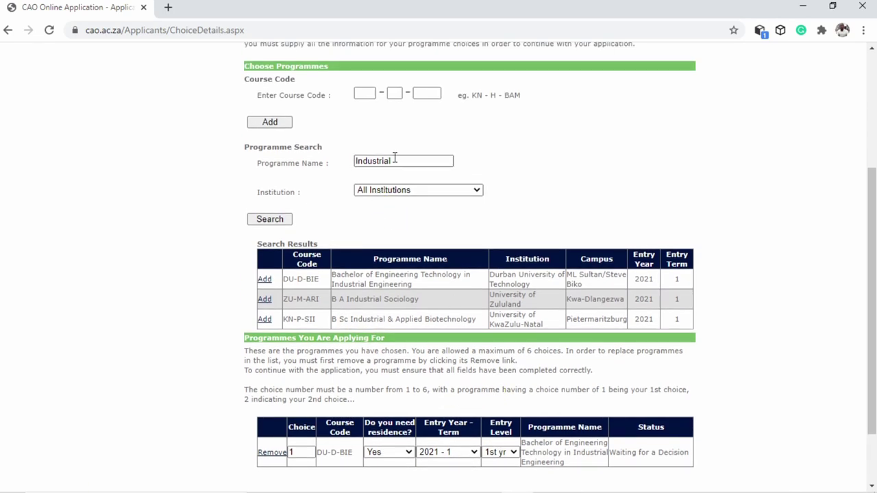
left_click(399, 159)
left_click(398, 159)
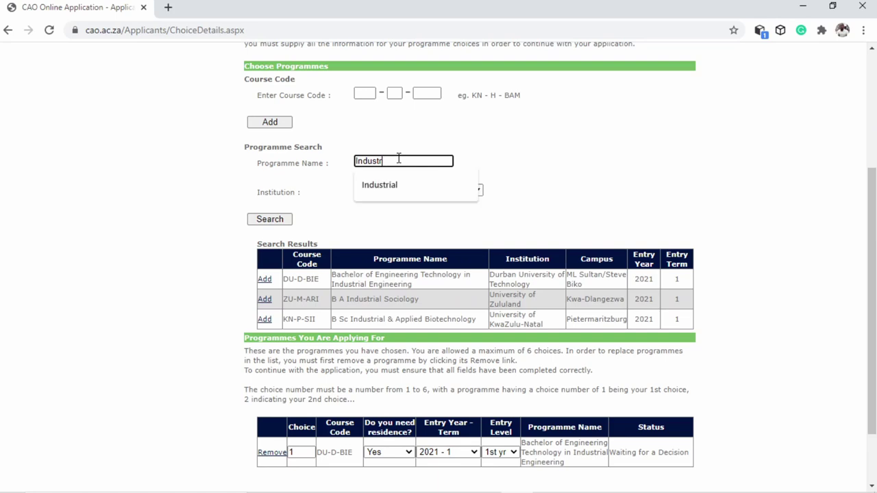
Search 'Electrical', add Diploma in Electrical Engineering (MN-M-DEE) as choice 2, and continue
key("BackSpace")
key("BackSpace")
key("BackSpace")
key("BackSpace")
key("BackSpace")
key("BackSpace")
key("BackSpace")
left_click(388, 165)
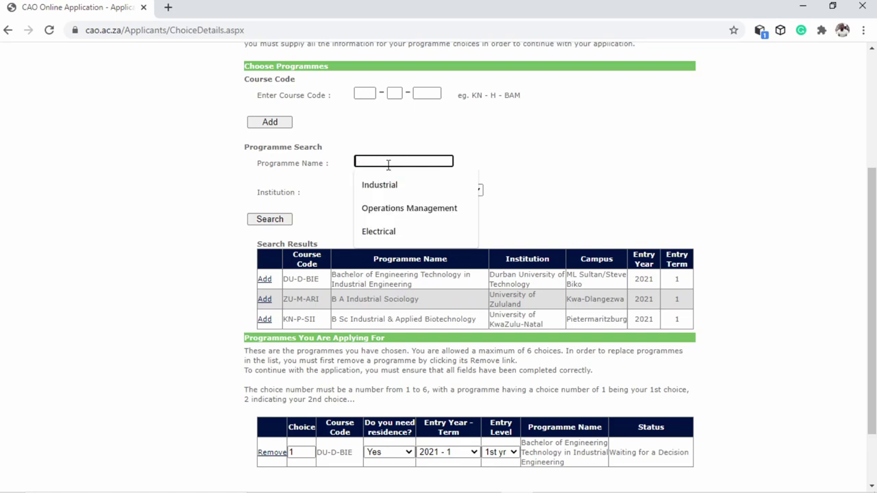
left_click(380, 233)
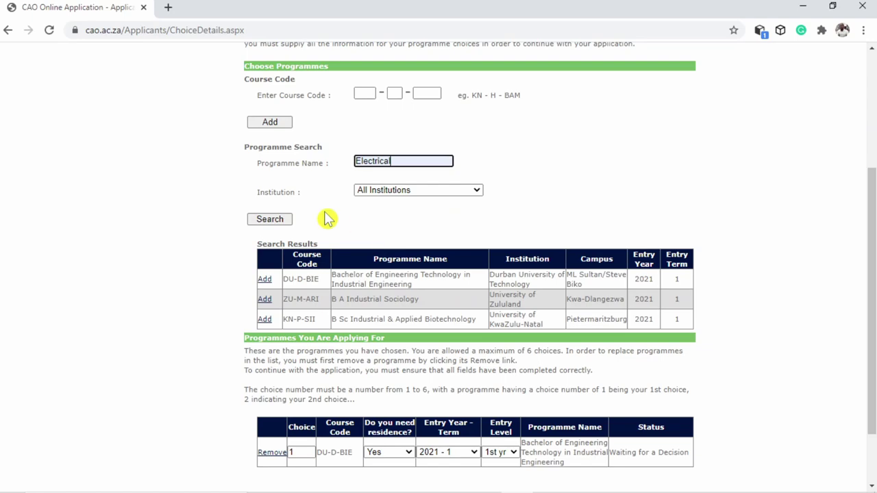
left_click(270, 219)
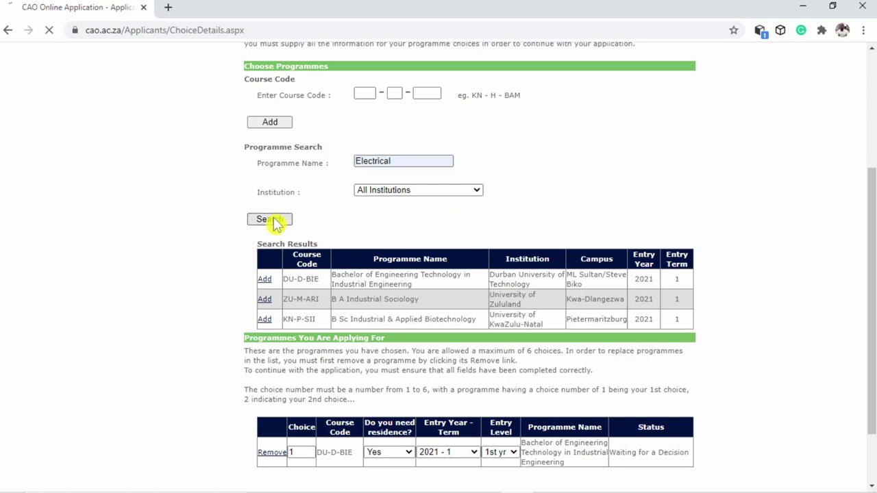
scroll(456, 326, "down", 1)
scroll(457, 326, "down", 6)
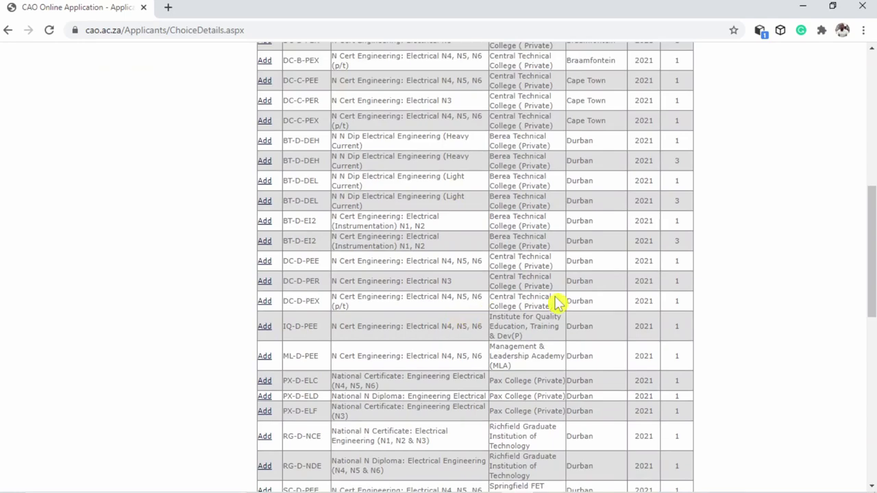
scroll(557, 301, "down", 2)
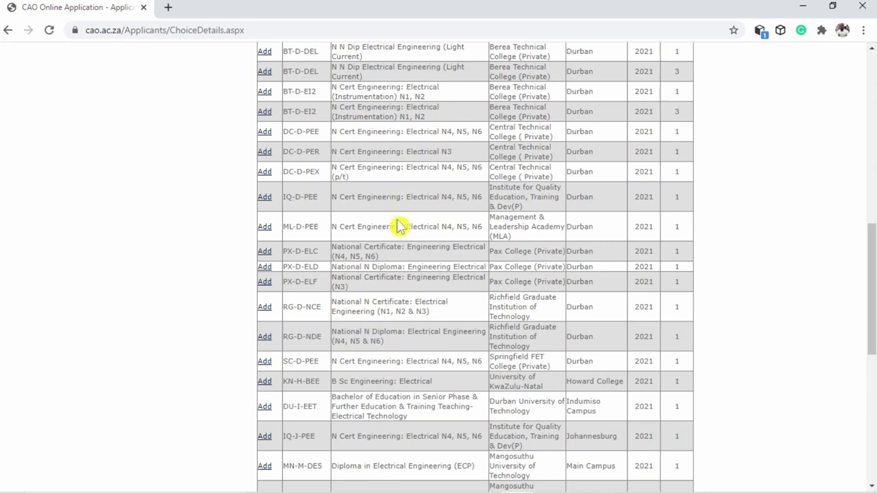
scroll(392, 294, "down", 3)
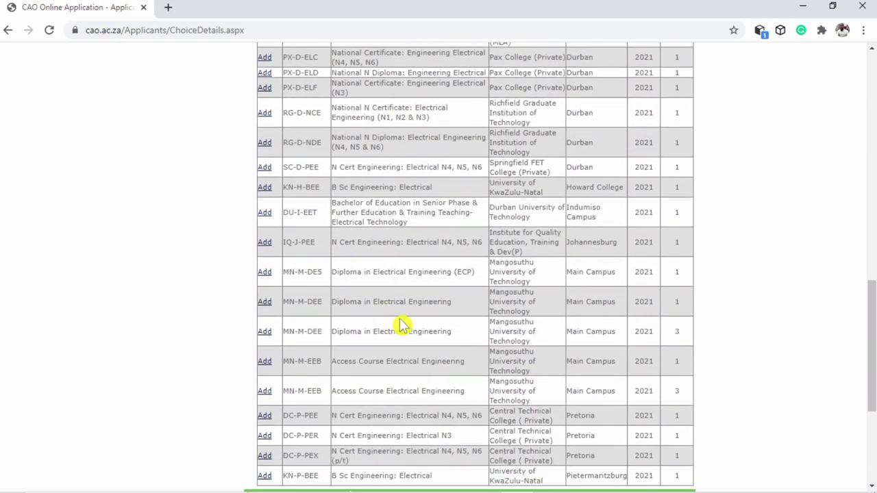
left_click(264, 308)
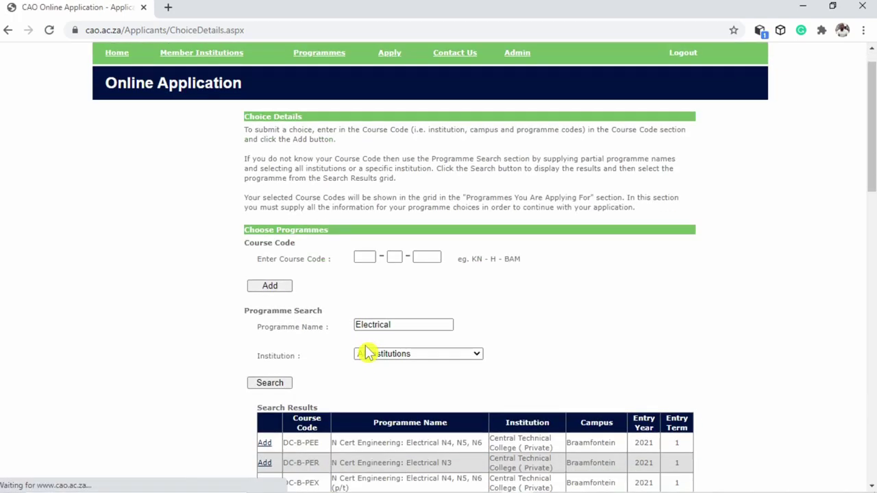
scroll(366, 353, "down", 15)
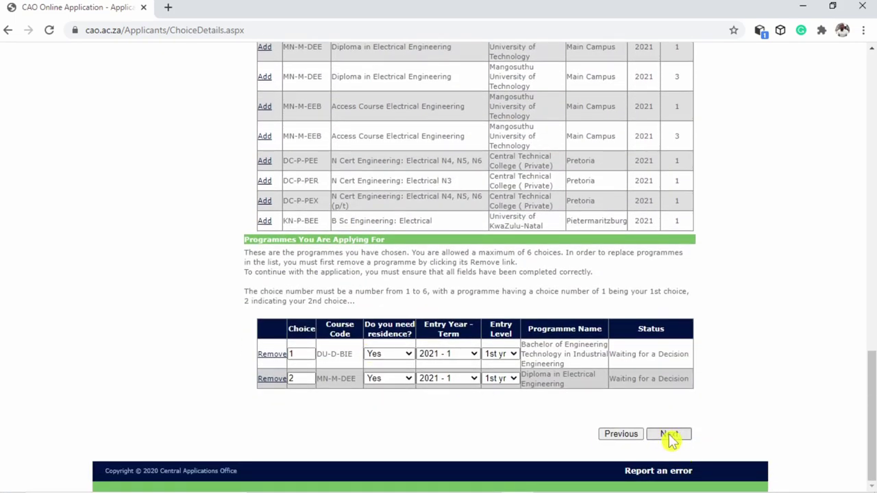
left_click(669, 434)
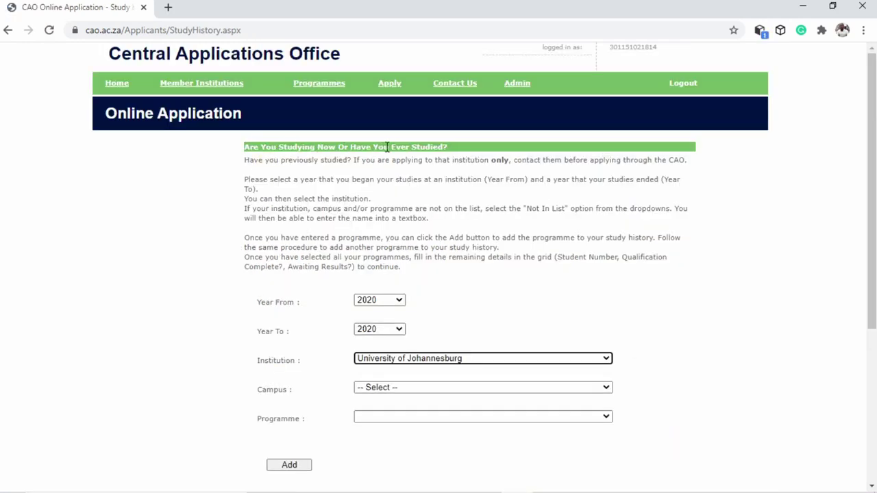
Set the study record's years to 2016–2020
left_click(381, 302)
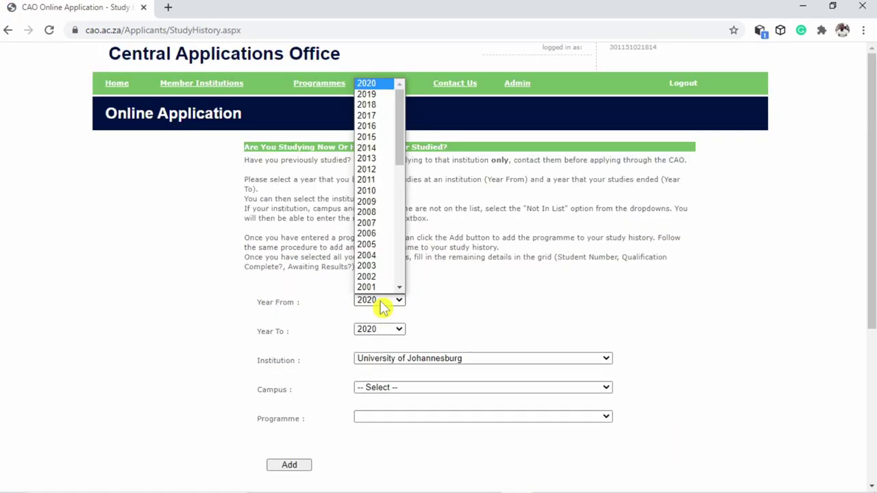
scroll(379, 274, "down", 1)
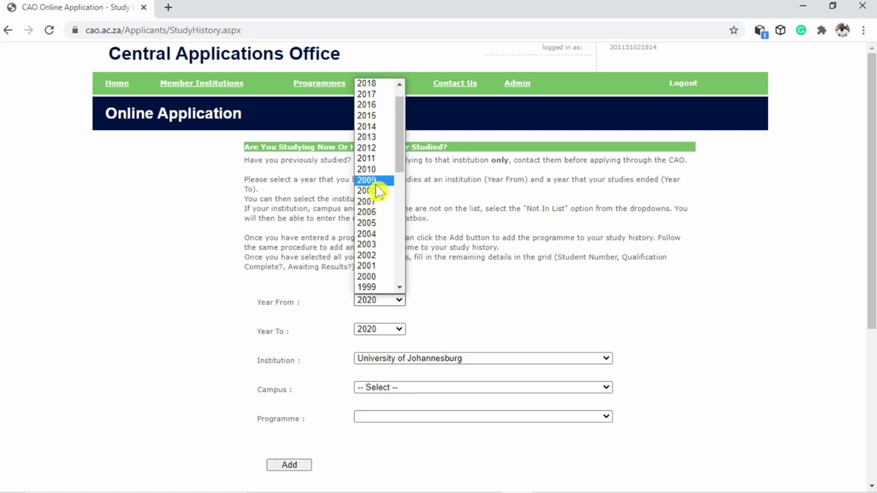
scroll(379, 192, "down", 10)
scroll(379, 192, "up", 10)
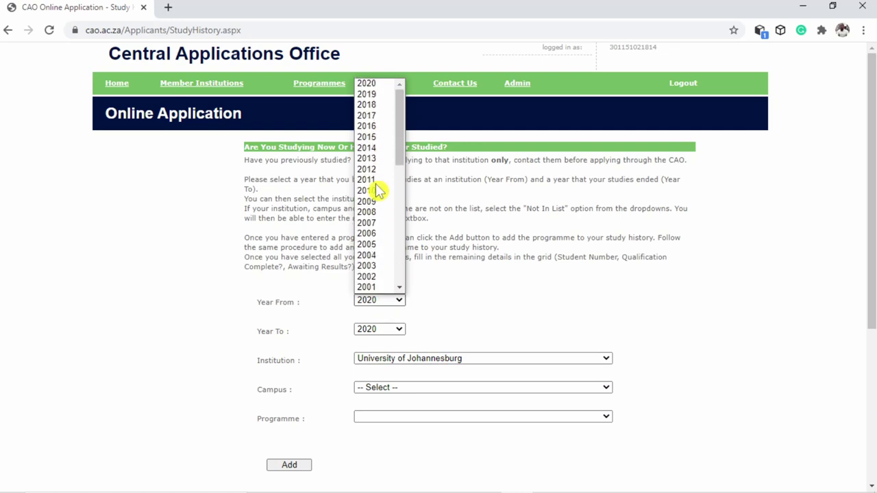
left_click(372, 128)
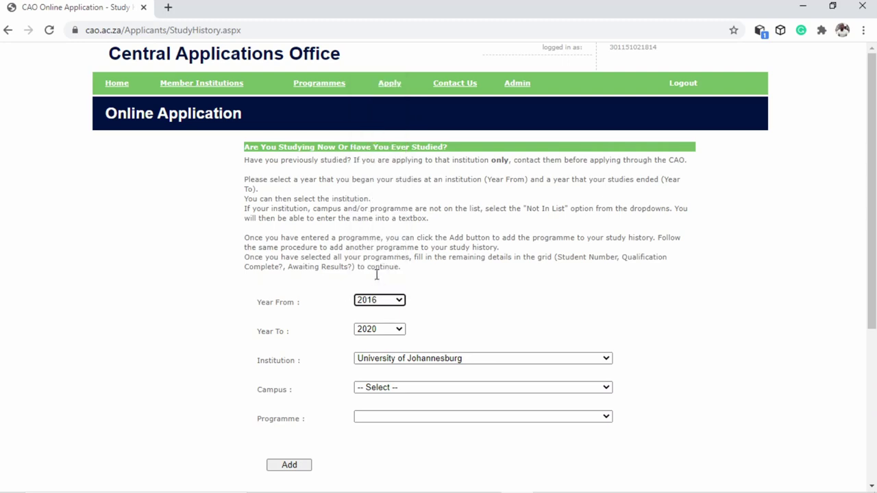
left_click(395, 331)
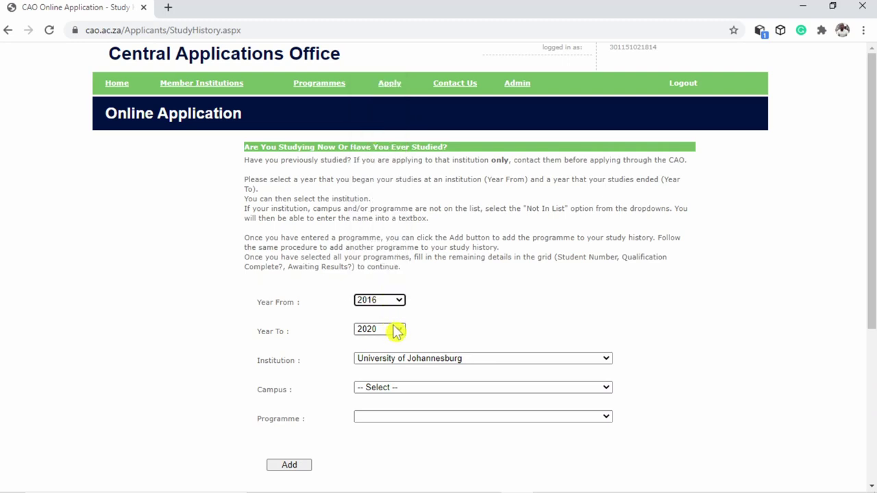
Mark the campus as not listed and enter Doornfontein Campus and Diploma in Operations Management
left_click(420, 387)
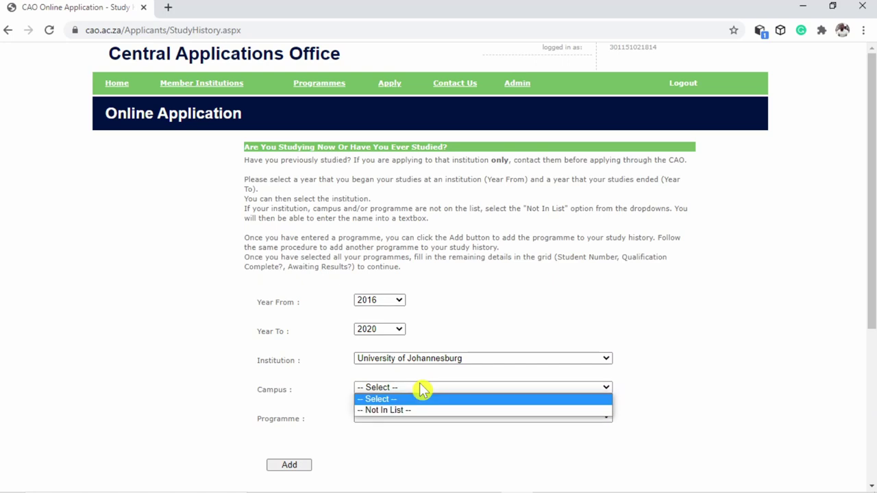
left_click(395, 411)
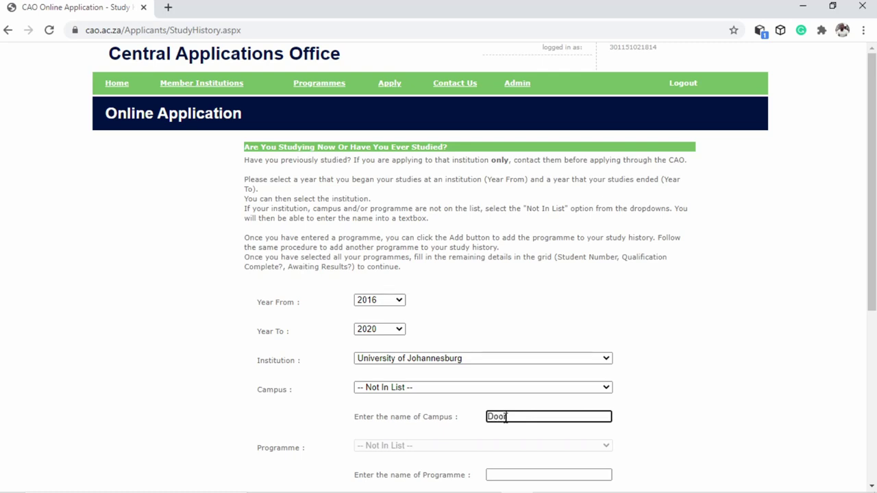
type("Doornf")
key("BackSpace")
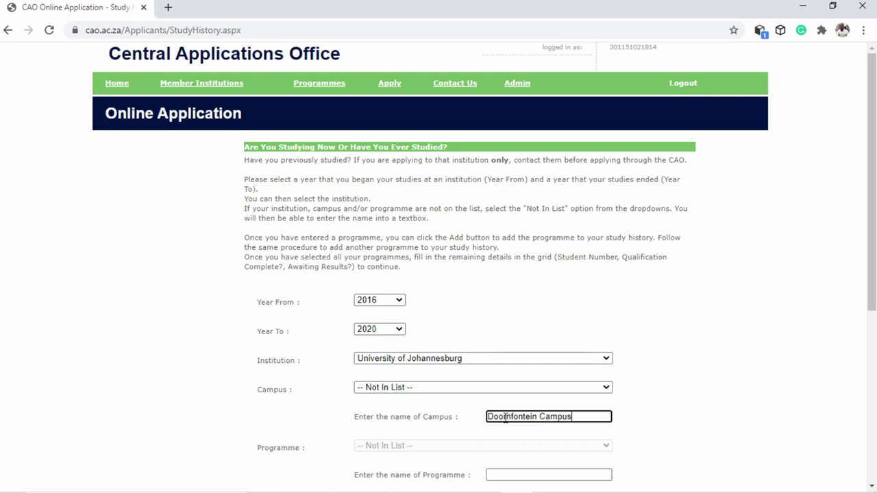
scroll(555, 431, "down", 3)
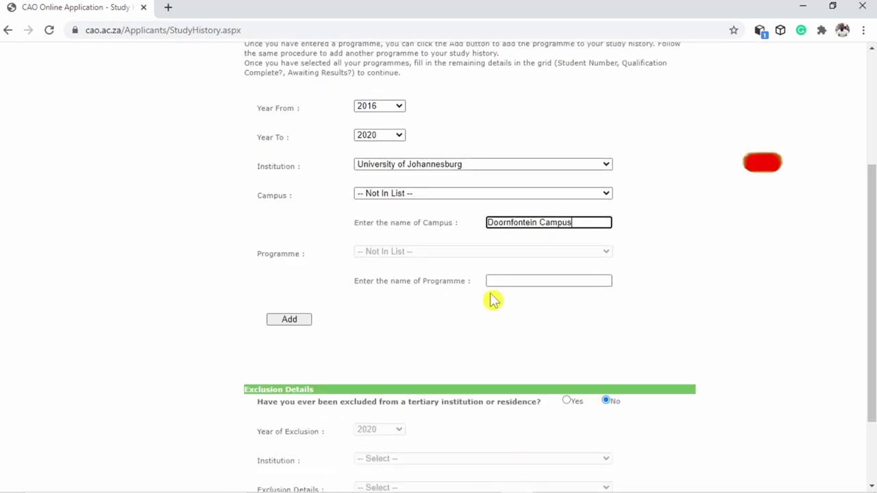
left_click(527, 280)
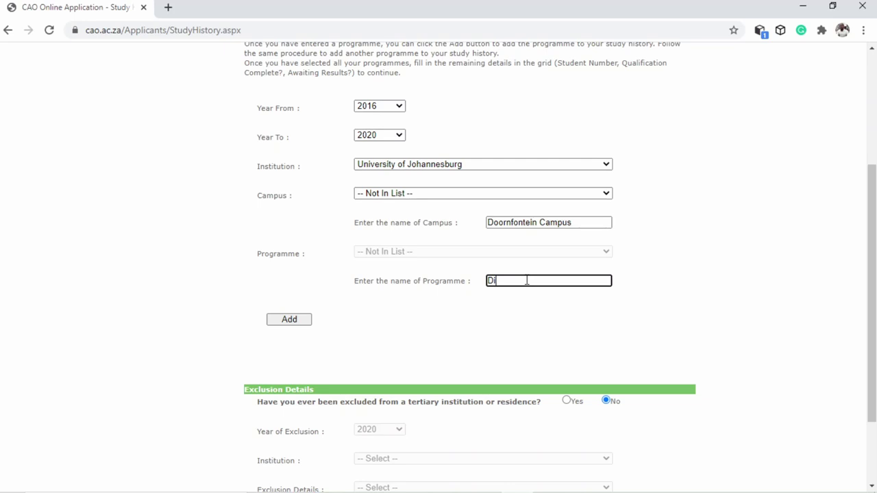
type("Diploma")
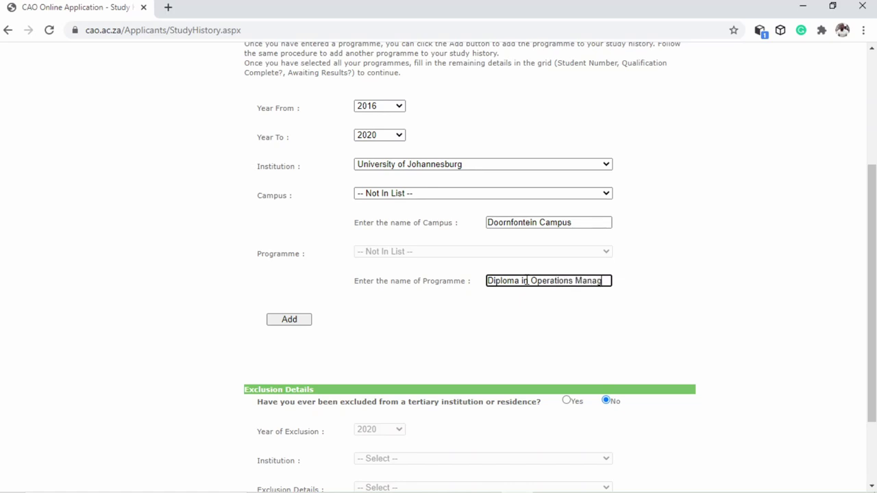
type("in Operations Management")
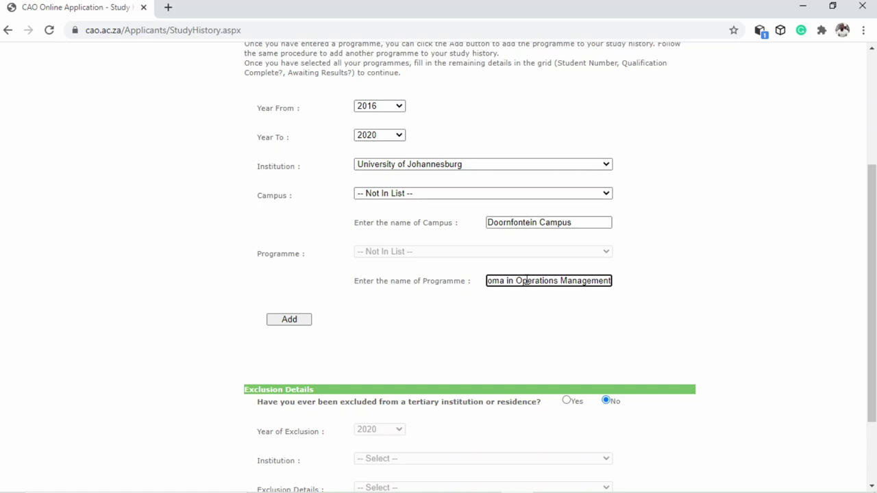
Add the Operations Management study record, enter the student number, and continue to the summary
left_click(289, 319)
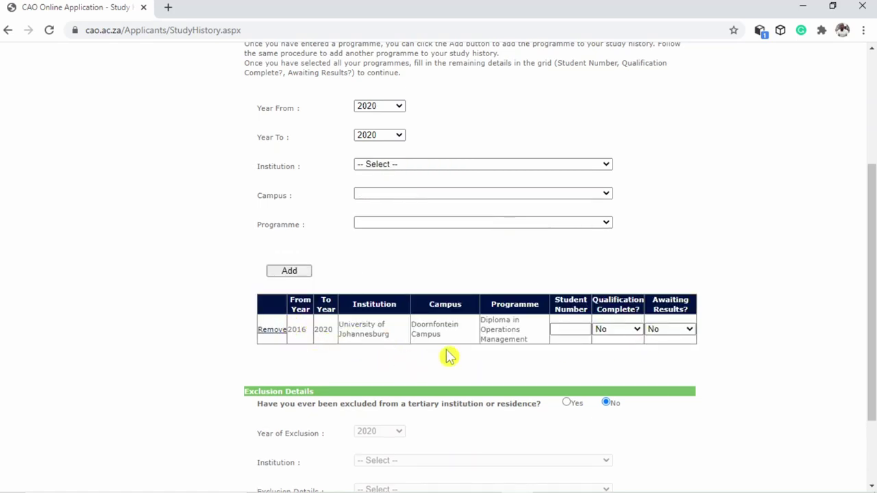
left_click(557, 330)
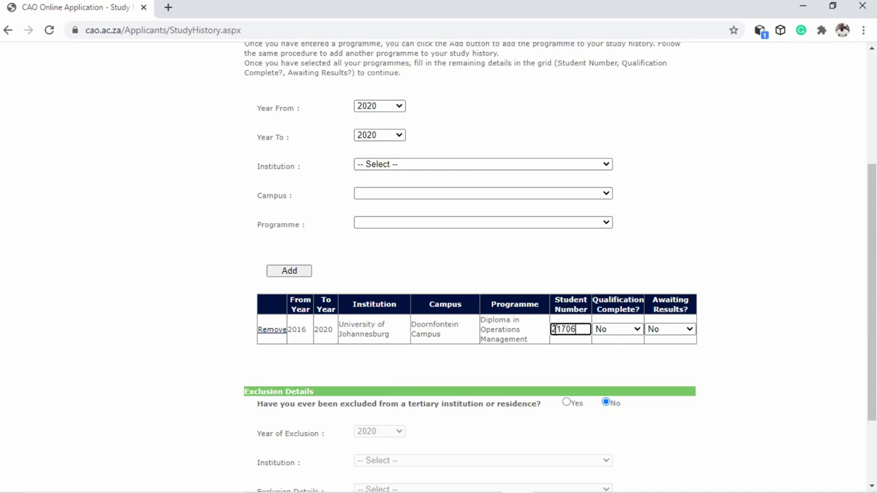
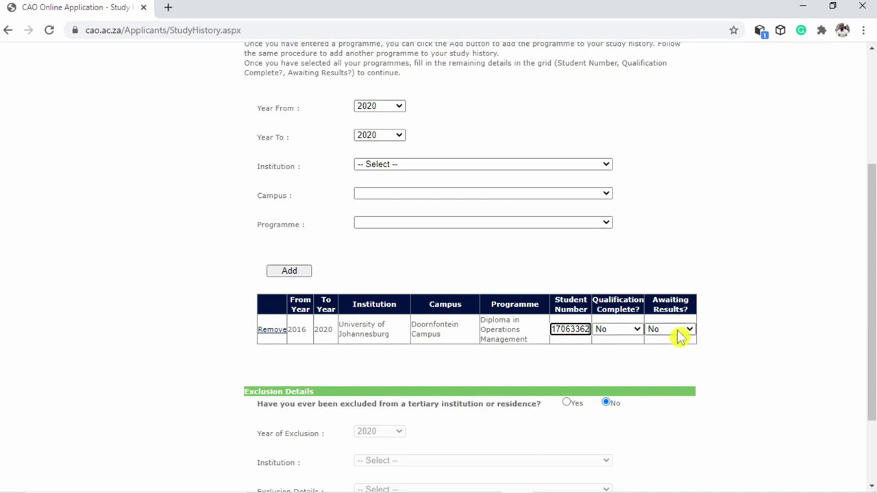
scroll(546, 351, "down", 2)
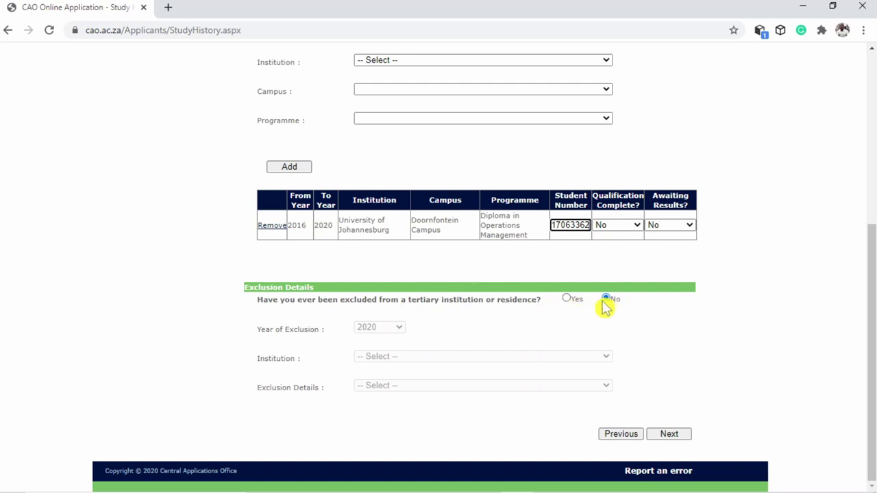
left_click(668, 436)
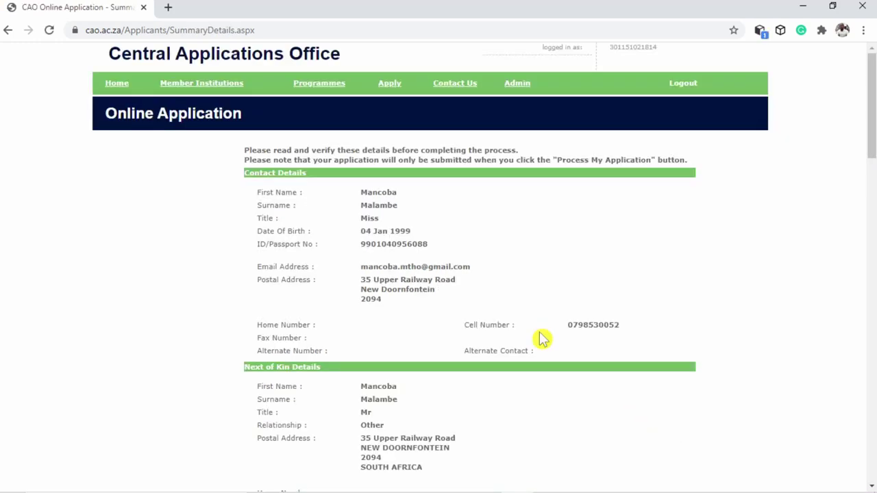
Check the summary's two programme choices and 2016–2020 University of Johannesburg study record, then process the application
scroll(390, 253, "down", 2)
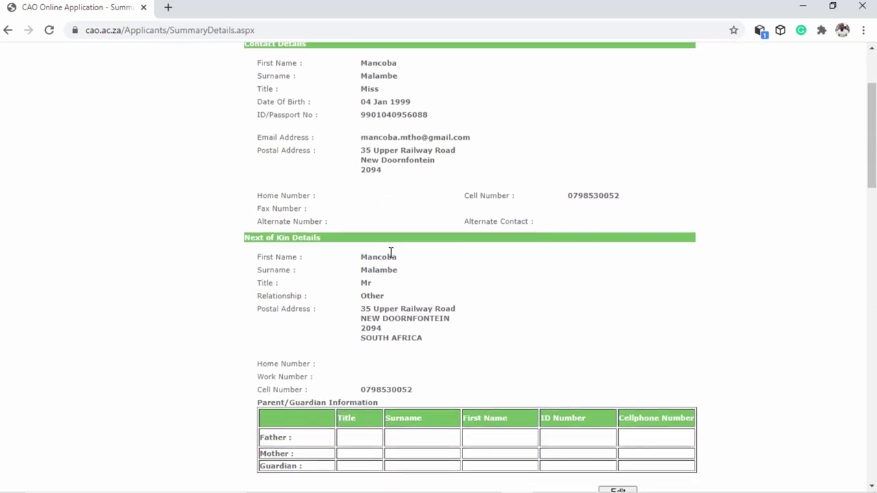
scroll(397, 255, "down", 2)
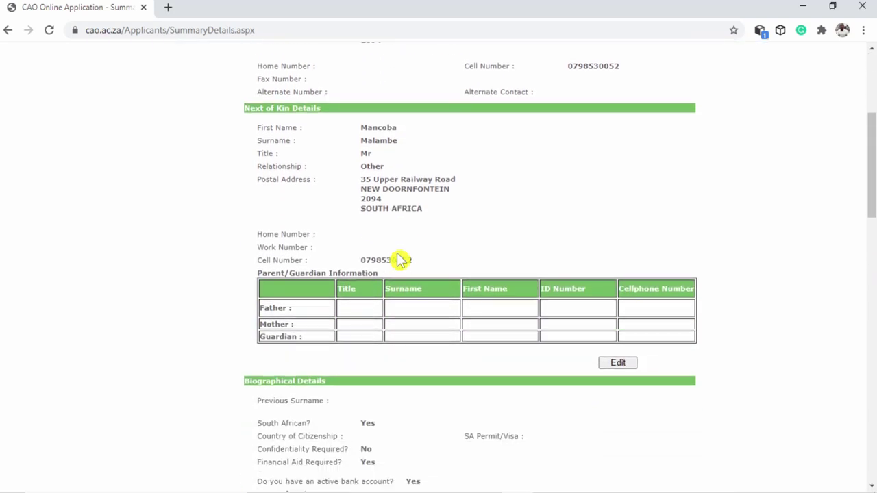
scroll(401, 261, "down", 2)
scroll(401, 260, "down", 7)
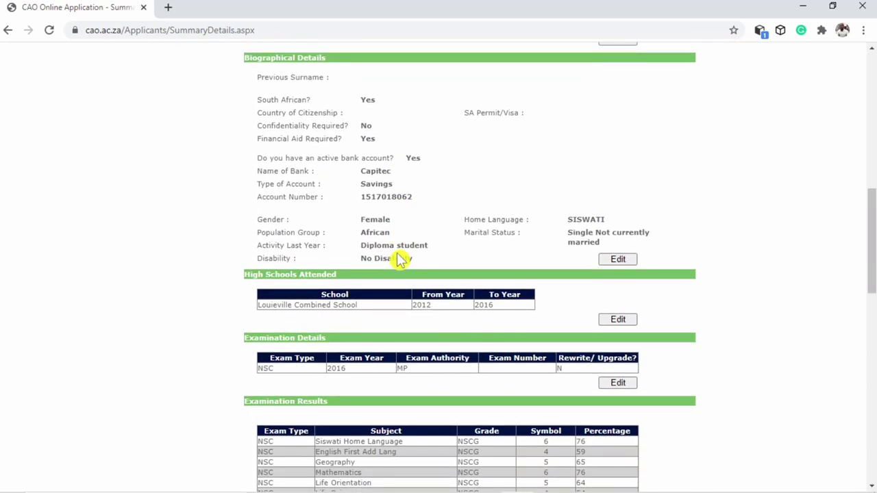
scroll(401, 260, "down", 6)
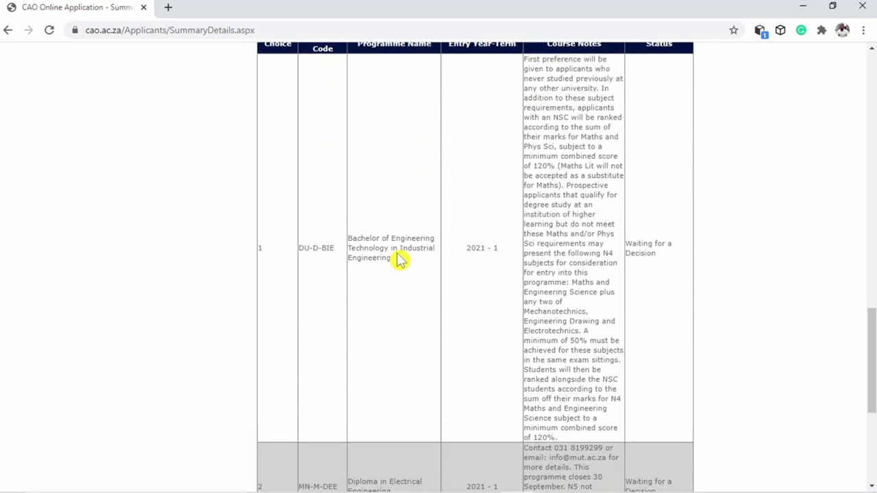
scroll(401, 260, "down", 2)
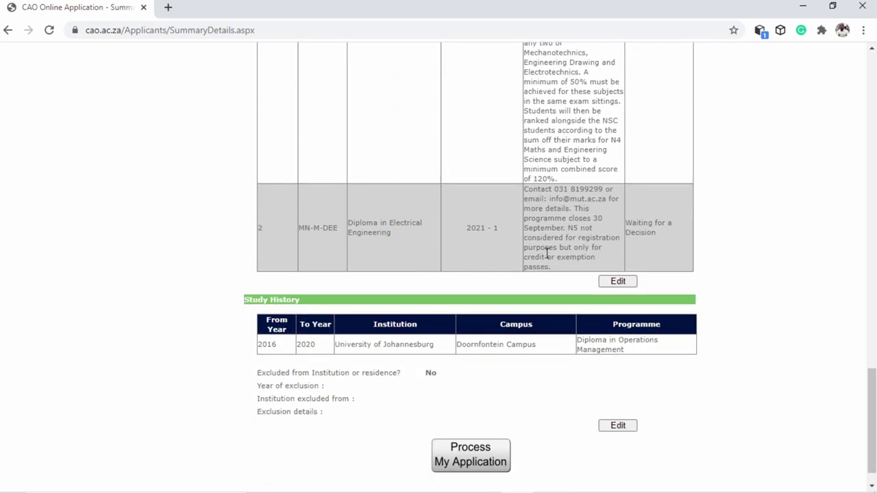
scroll(630, 256, "up", 3)
scroll(667, 364, "up", 5)
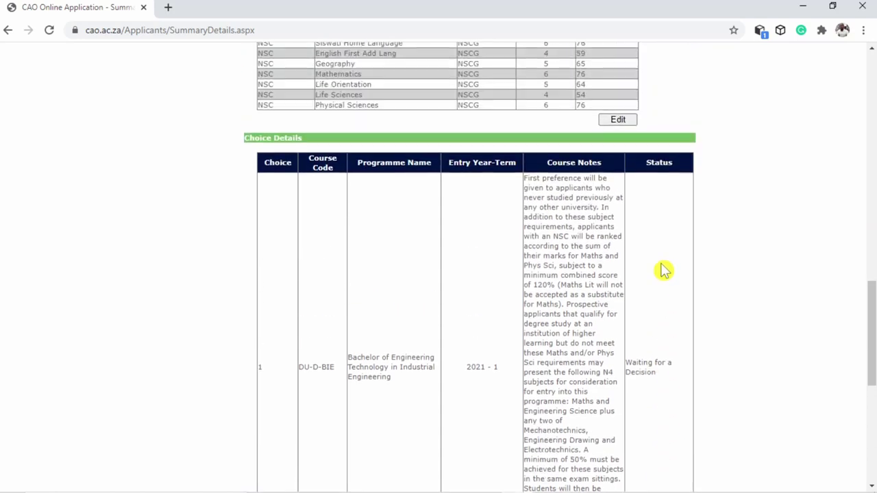
scroll(664, 268, "down", 3)
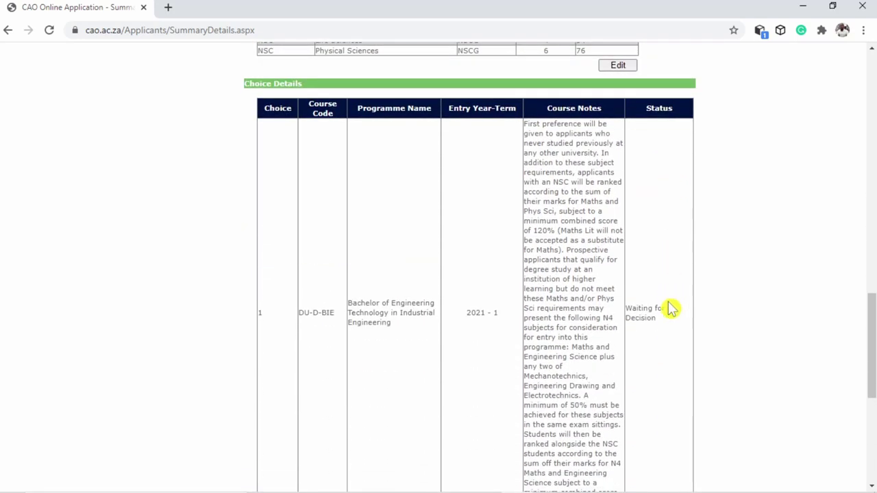
scroll(664, 342, "down", 3)
scroll(661, 363, "down", 1)
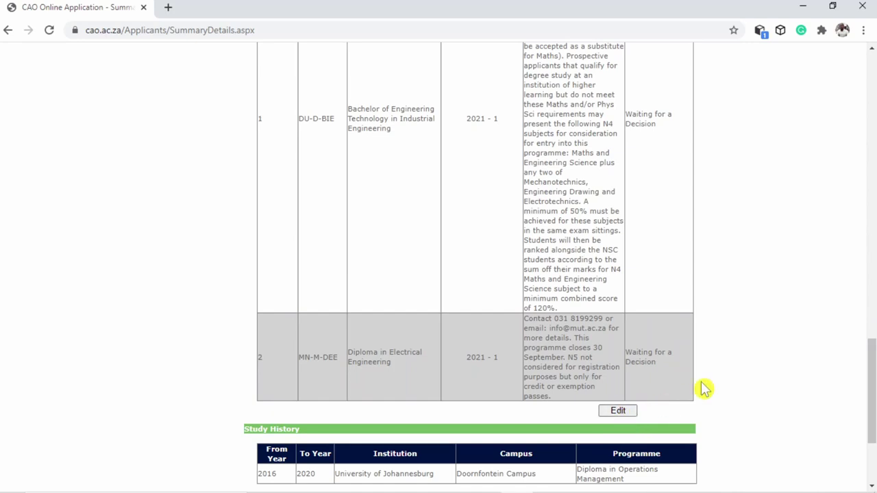
scroll(701, 388, "down", 3)
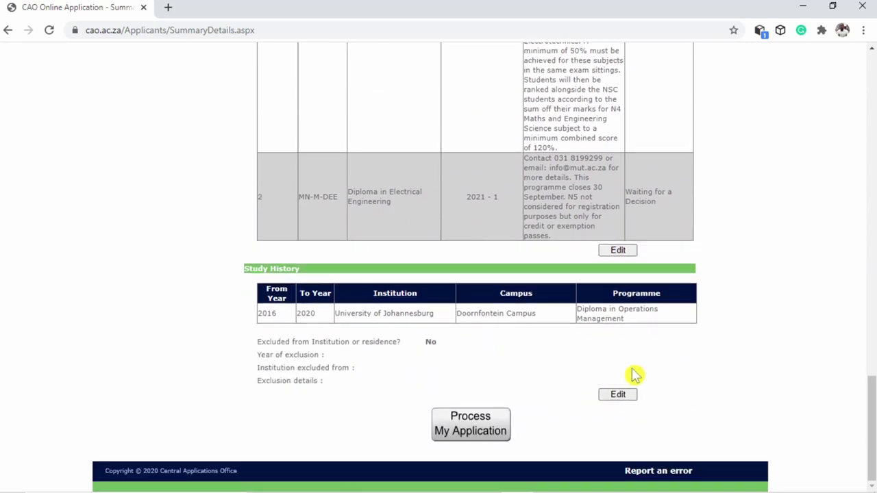
left_click(476, 428)
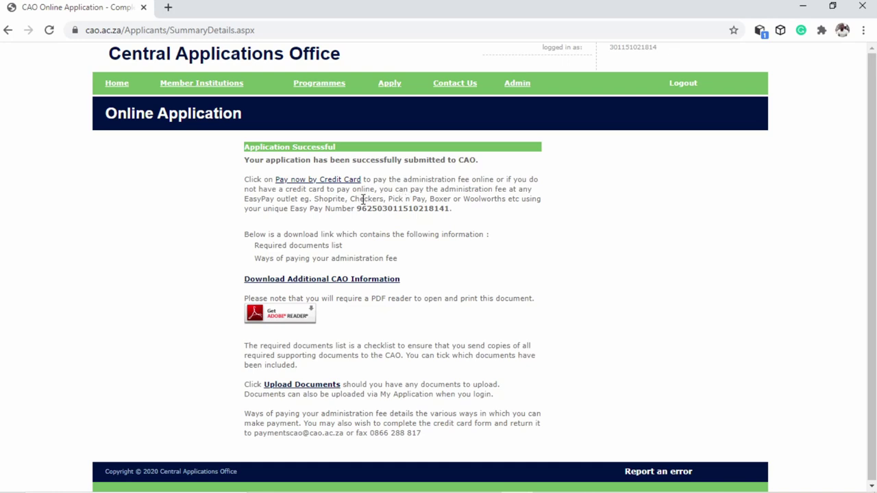
Highlight the list of Easy Pay outlets on the Application Successful page
left_click_drag(314, 198, 518, 198)
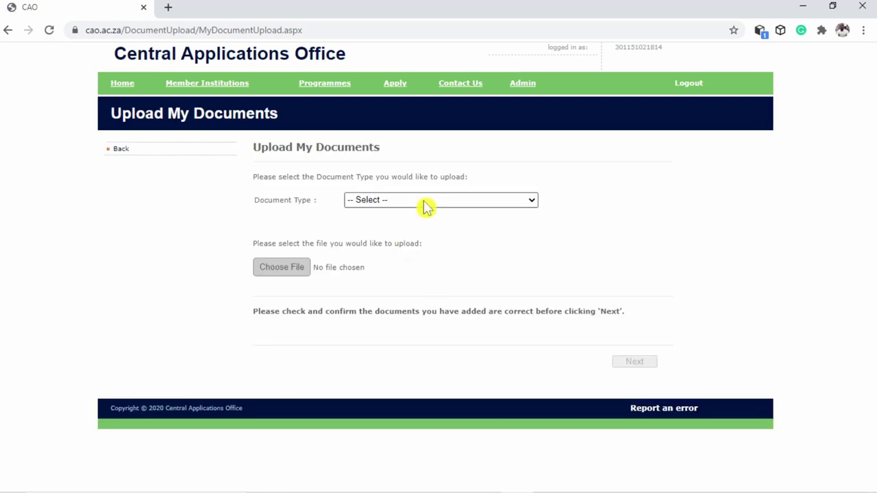
Choose 'Certified copy of ID' as the document type and bring up the file picker
left_click(425, 200)
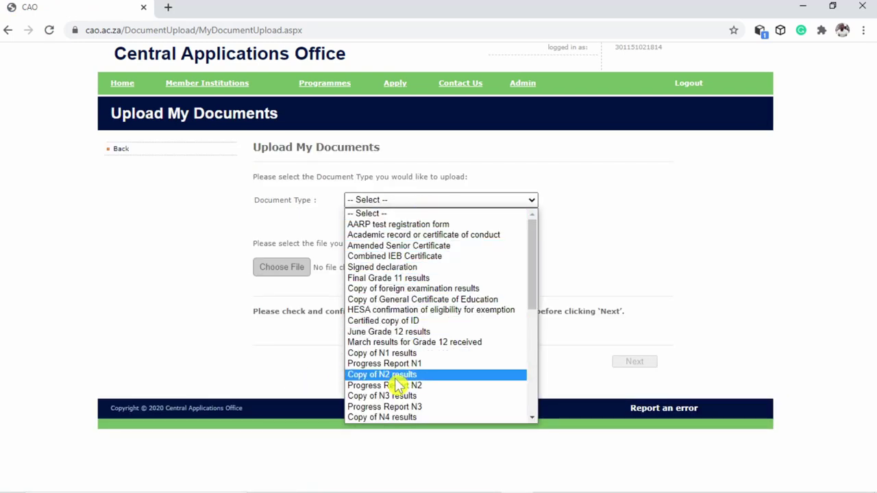
scroll(405, 389, "down", 8)
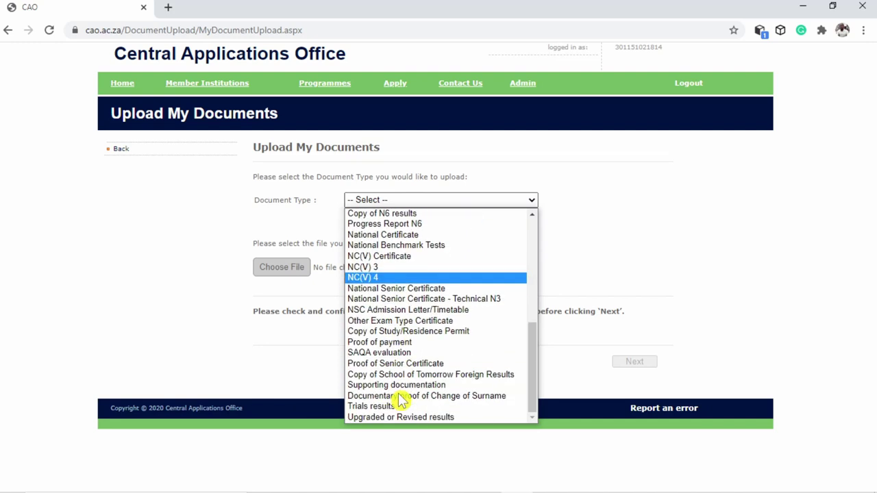
scroll(403, 401, "up", 8)
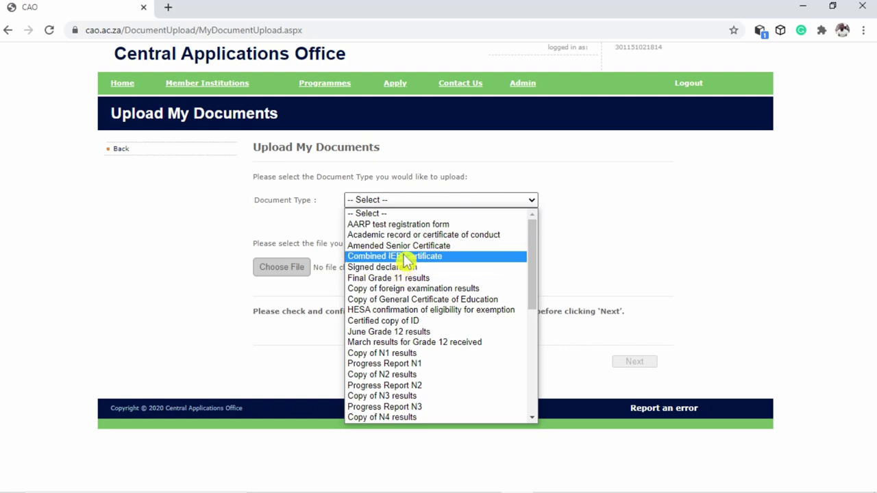
left_click(404, 322)
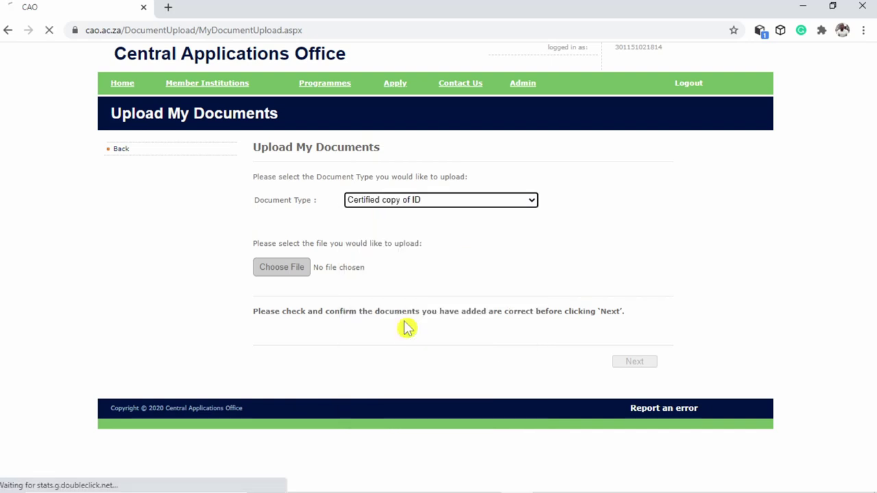
left_click(291, 272)
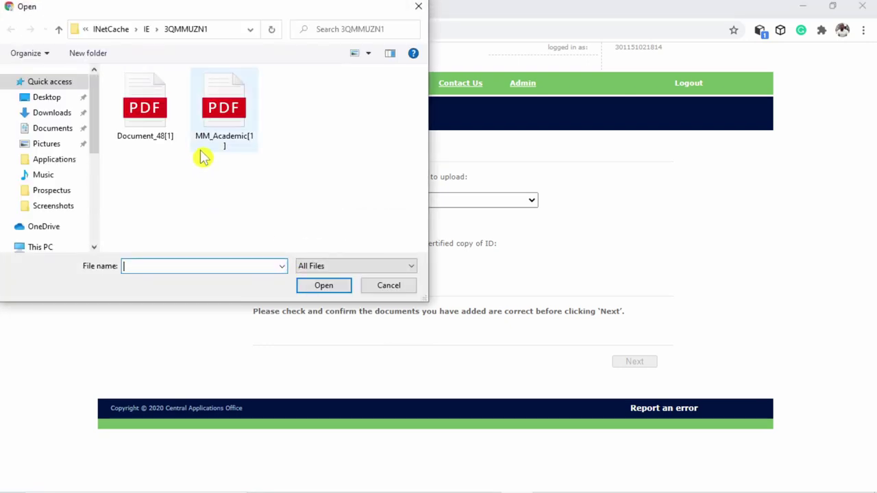
Attach the MM ID PDF from the phone's Internal shared storage > vital Docs folder
scroll(34, 213, "down", 3)
left_click(48, 226)
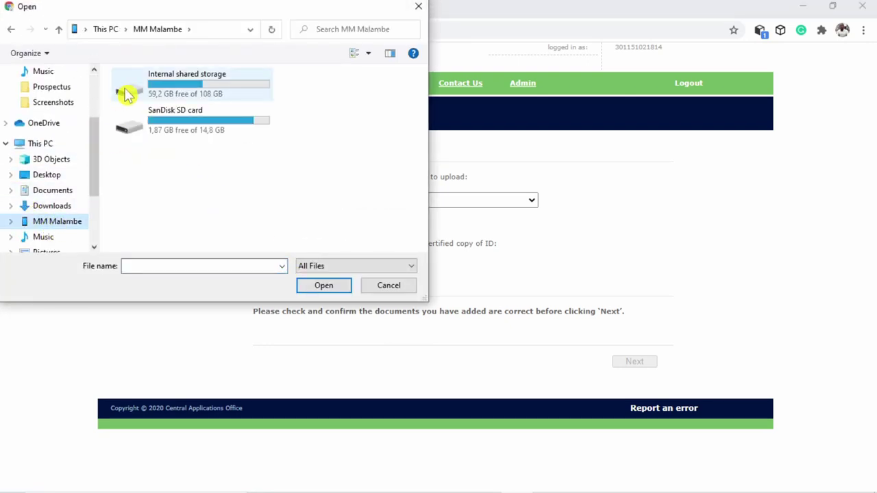
double_click(196, 92)
scroll(239, 201, "down", 10)
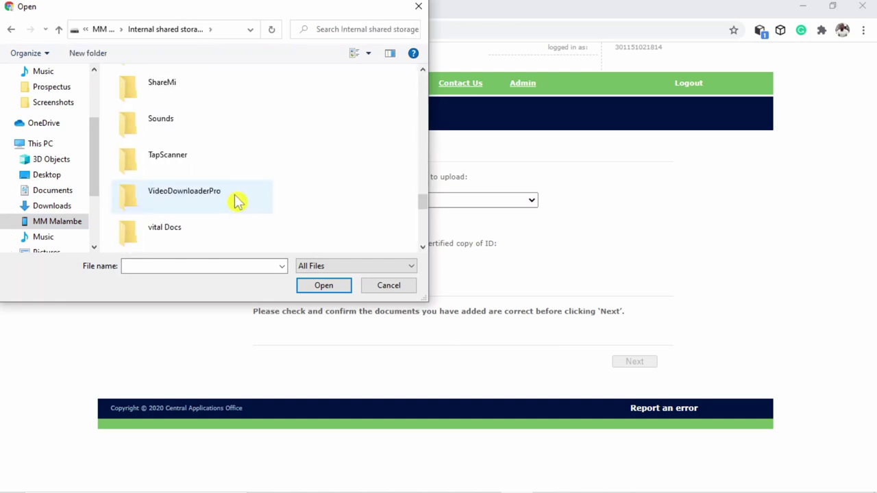
scroll(226, 200, "down", 3)
double_click(179, 131)
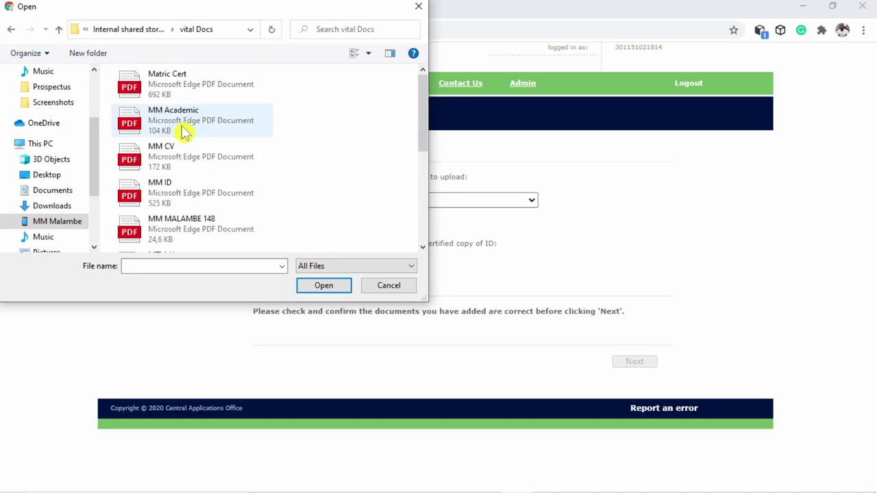
double_click(180, 196)
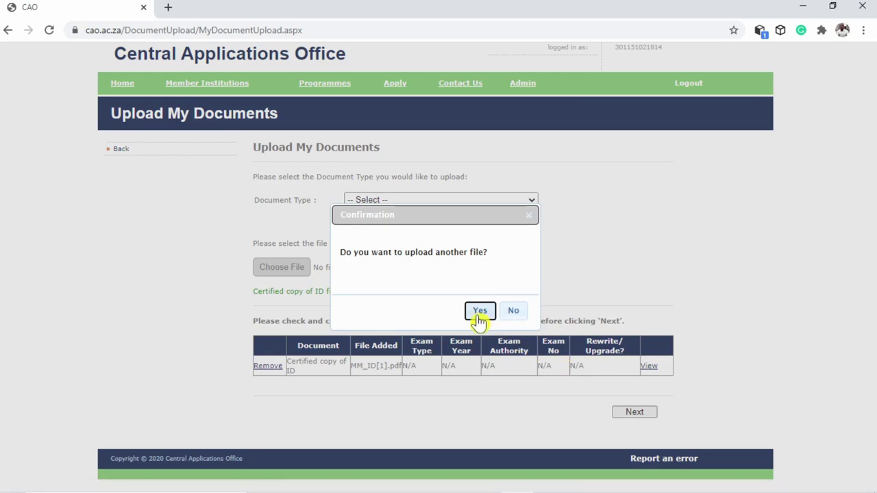
Decline uploading another file and submit the certified ID copy
left_click(482, 312)
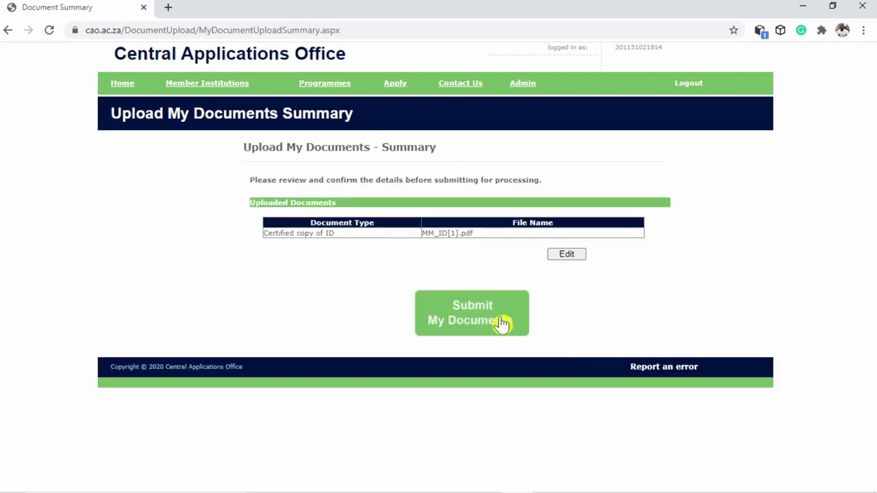
left_click(481, 318)
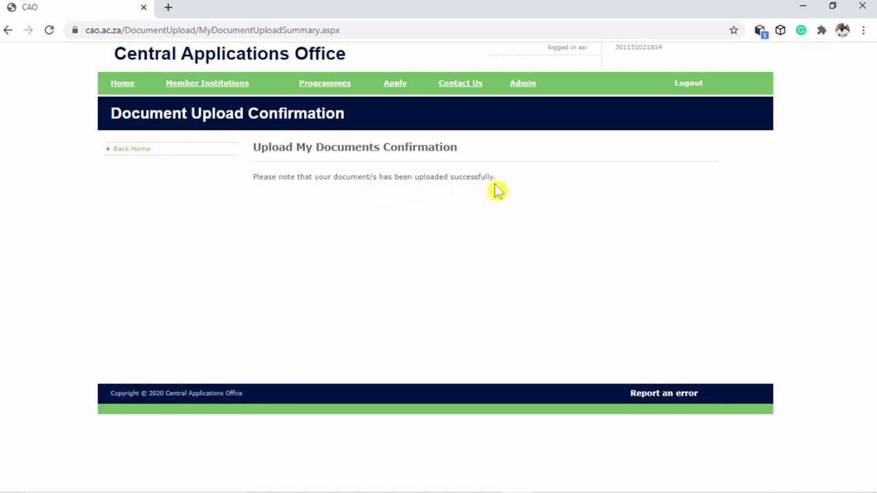
Go back to the Applicant home page and highlight its application-completed message
left_click(132, 150)
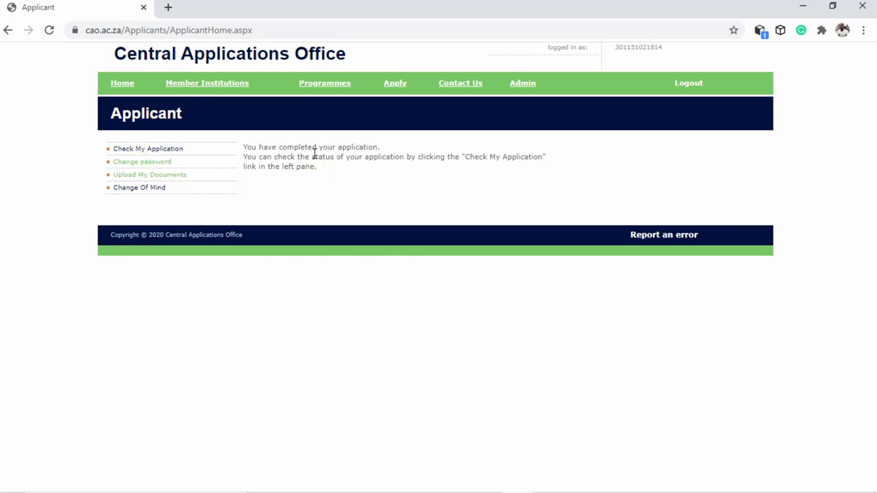
left_click_drag(244, 149, 323, 176)
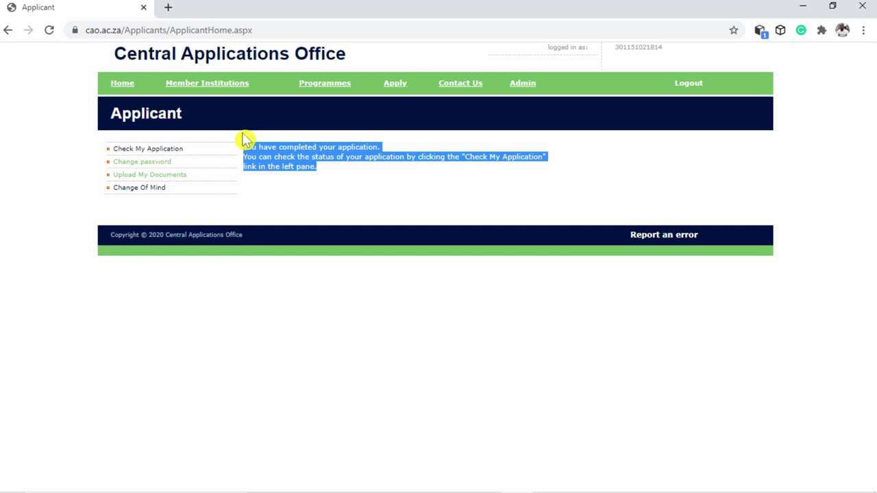